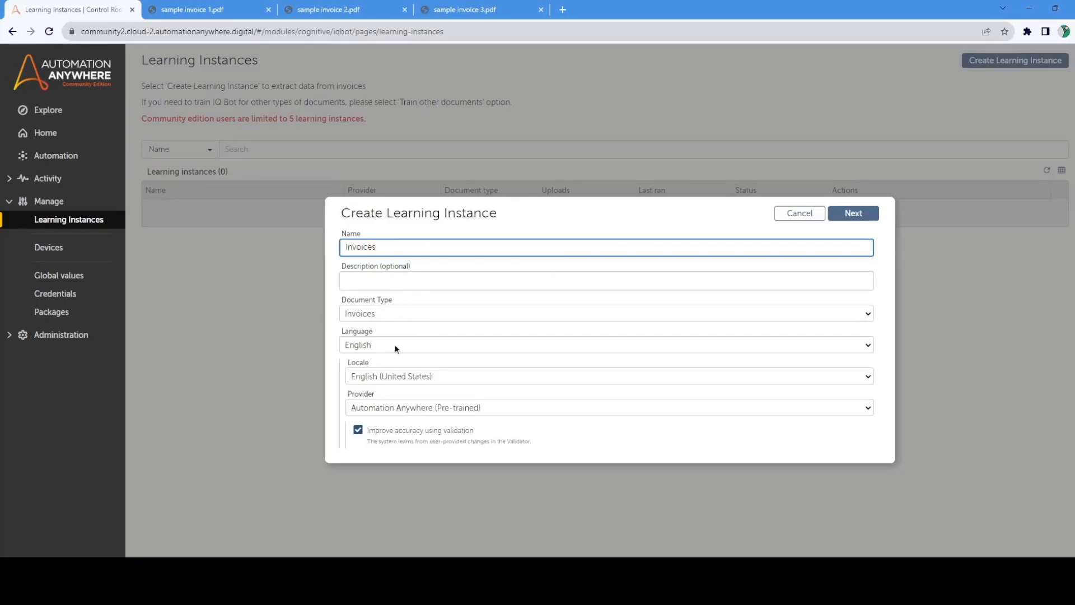
Step: Keep the English (United States) locale and Automation Anywhere (Pre-trained) provider for the Invoices learning instance, and proceed to its extraction fields
left_click(435, 373)
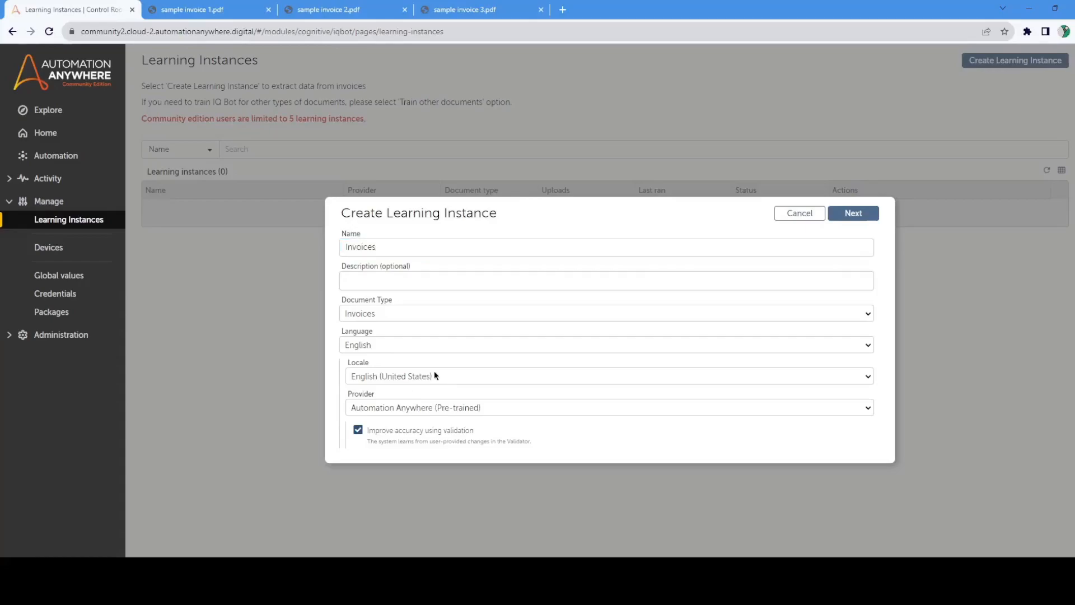
left_click(534, 411)
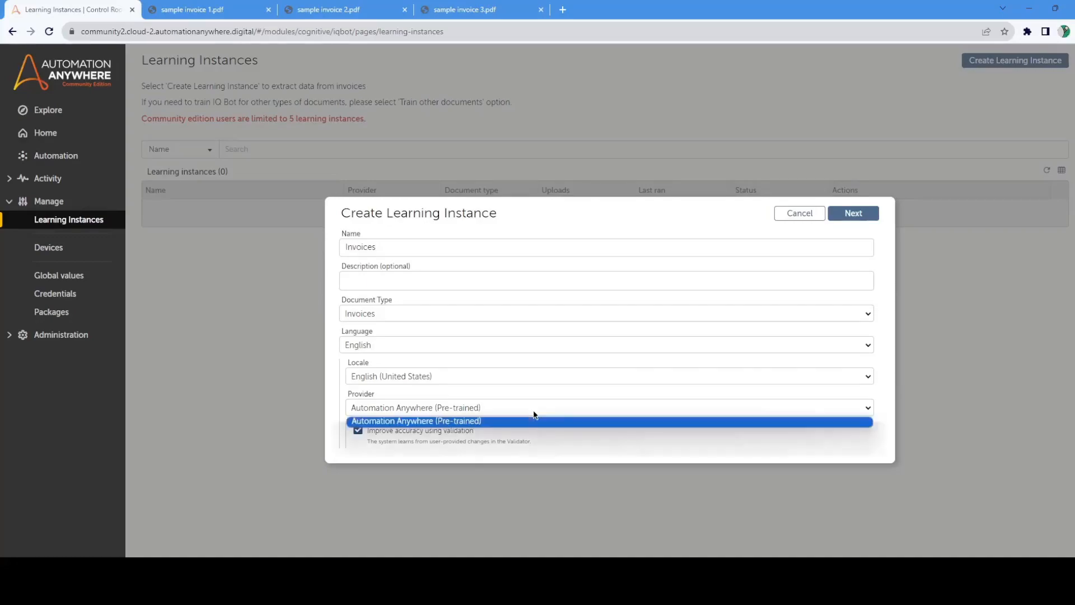
left_click(533, 414)
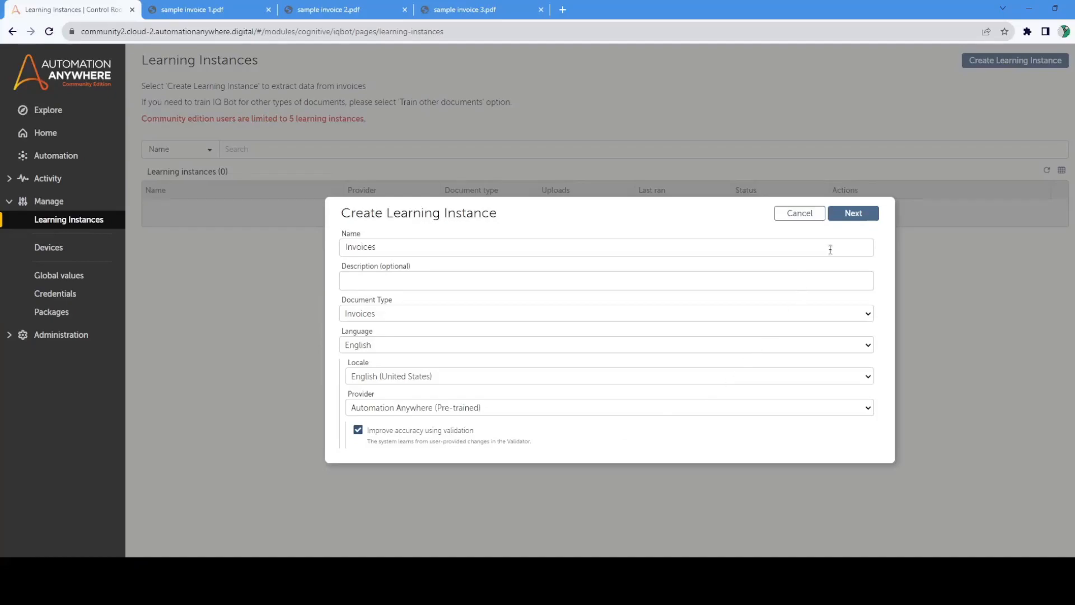
left_click(854, 213)
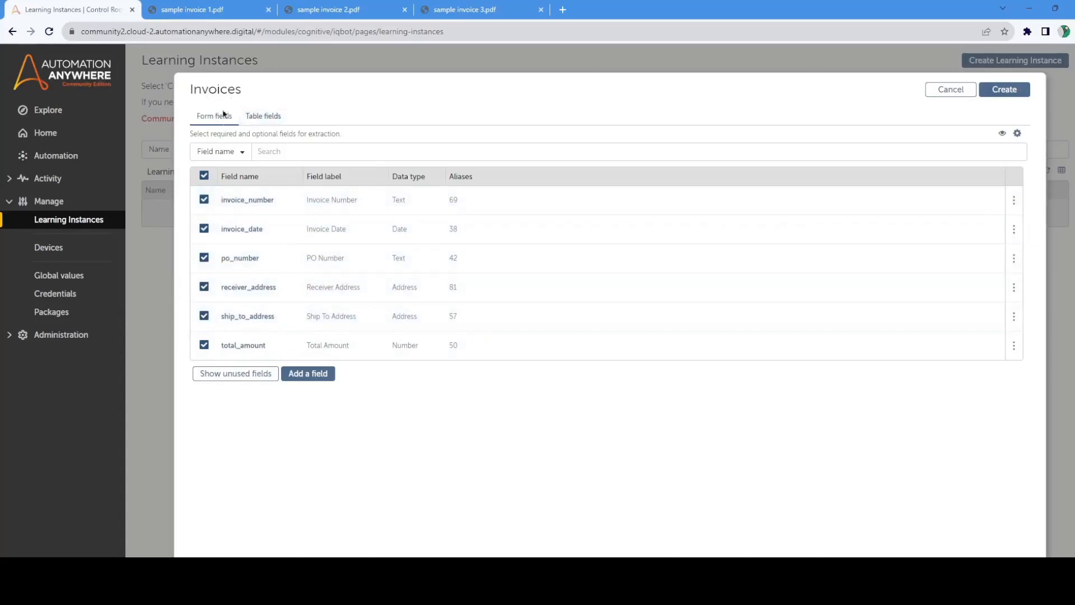
Step: Check the form and table fields against sample invoice 1, and create the Invoices learning instance without the po_number field
left_click(263, 116)
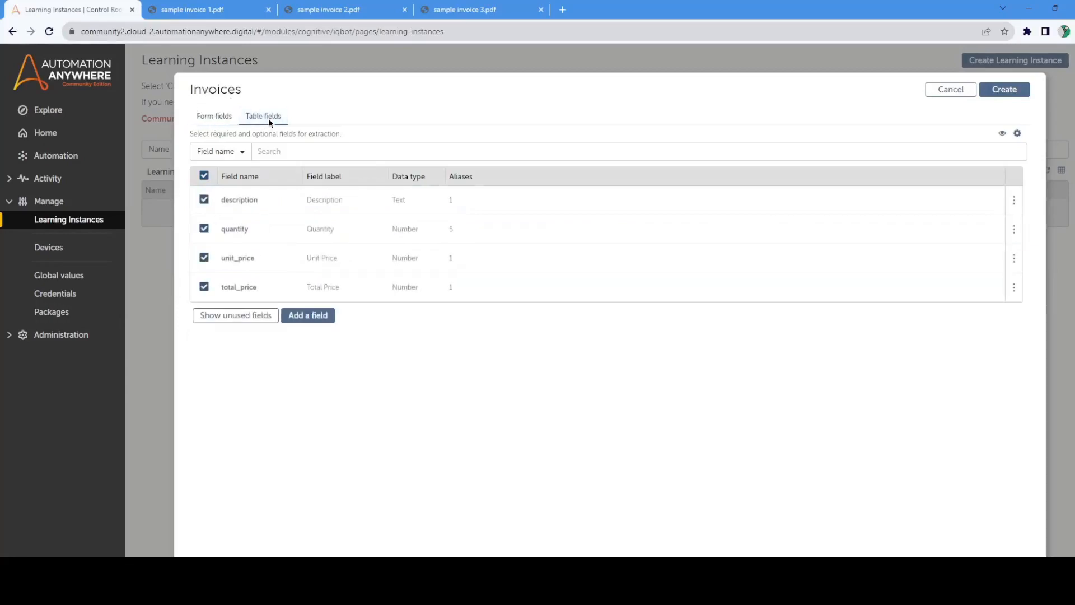
left_click(216, 116)
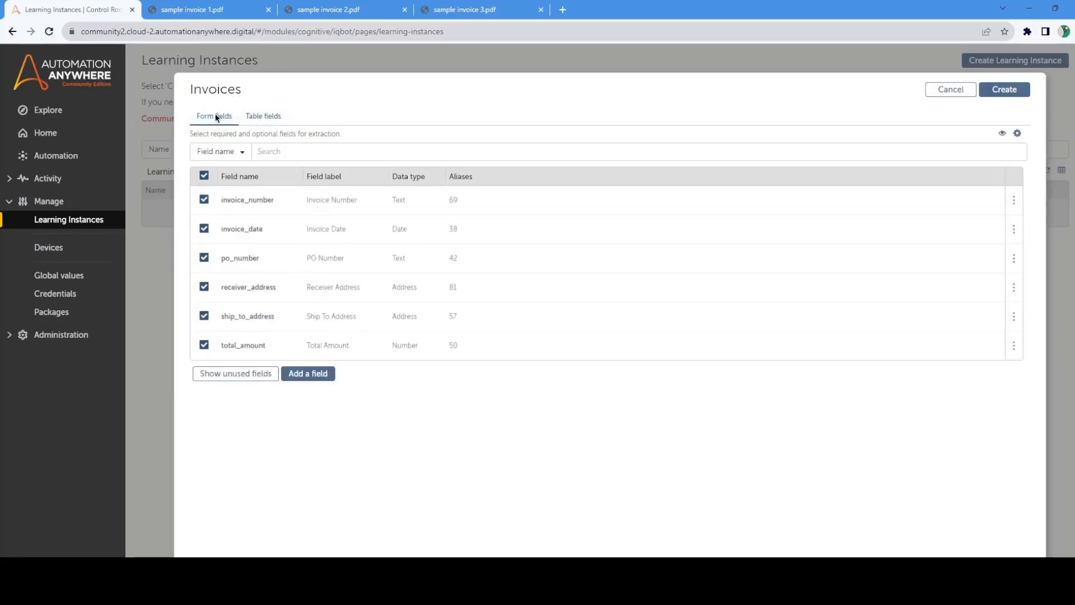
left_click(201, 10)
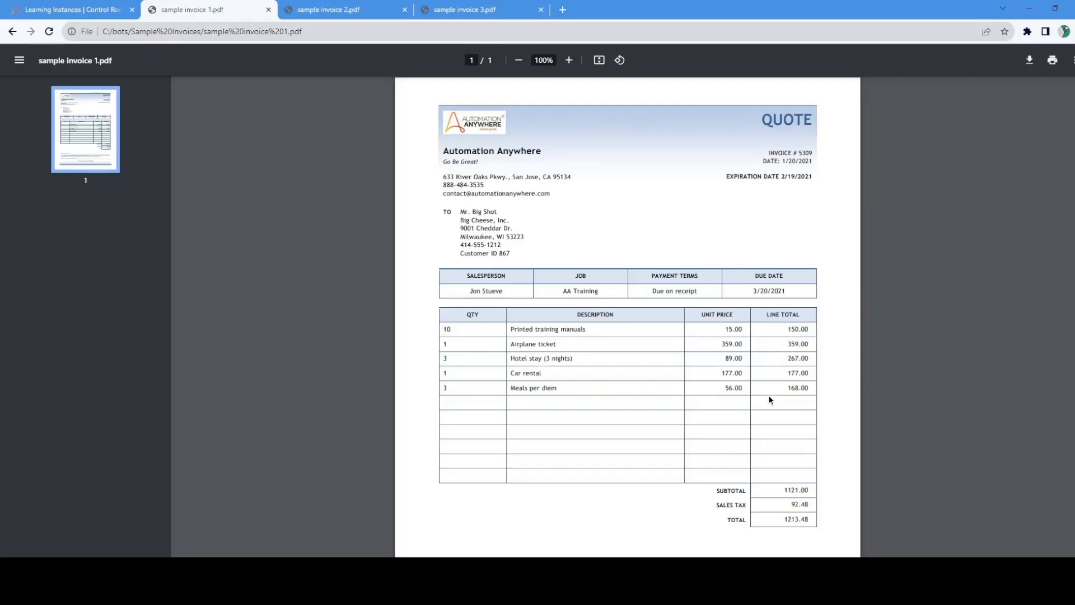
left_click(85, 10)
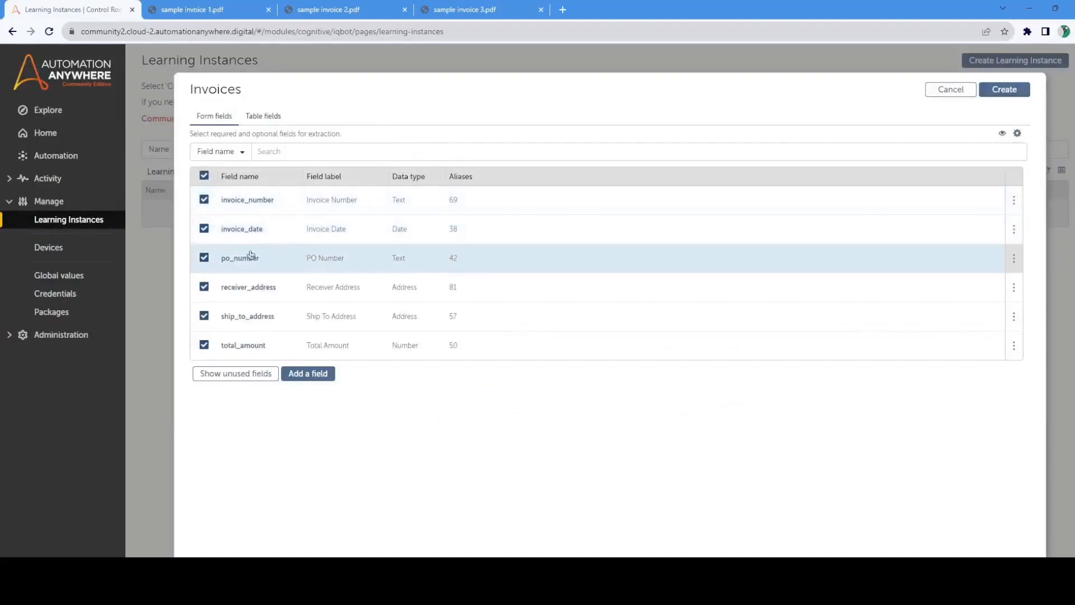
left_click(203, 261)
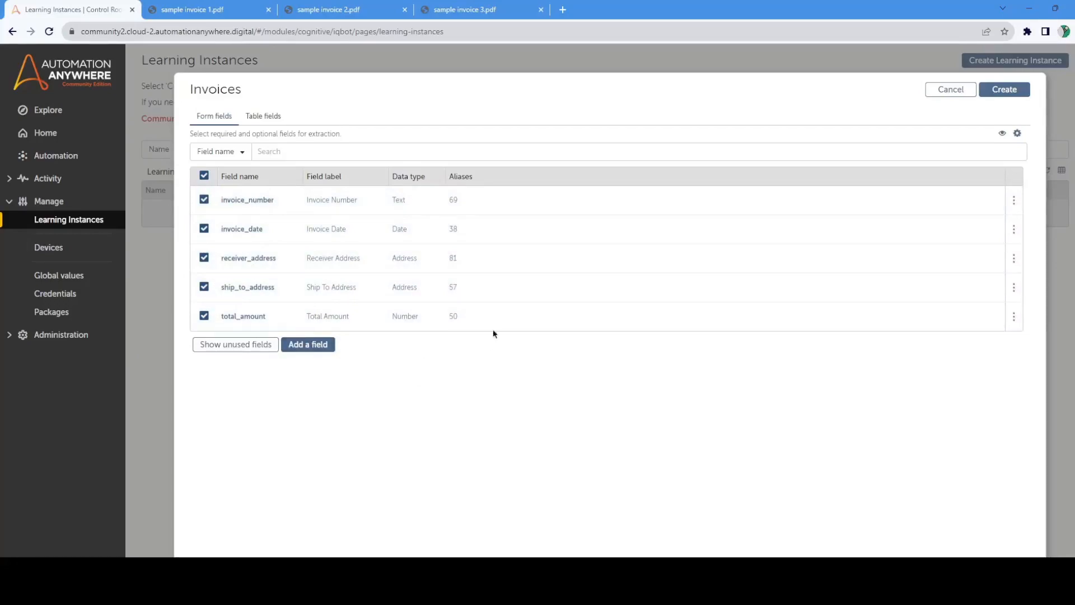
left_click(277, 116)
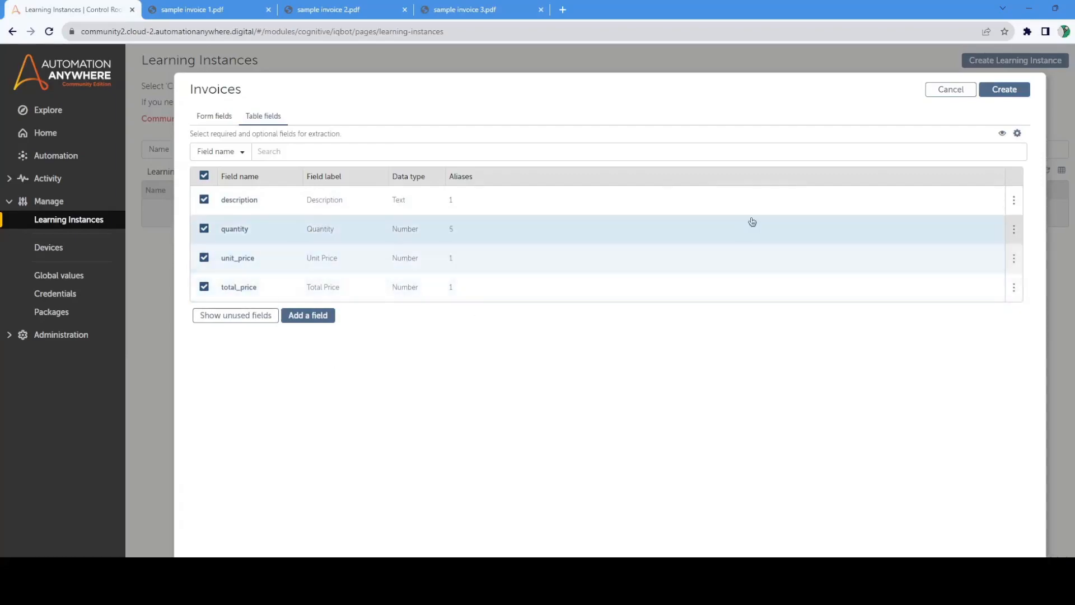
left_click(1002, 91)
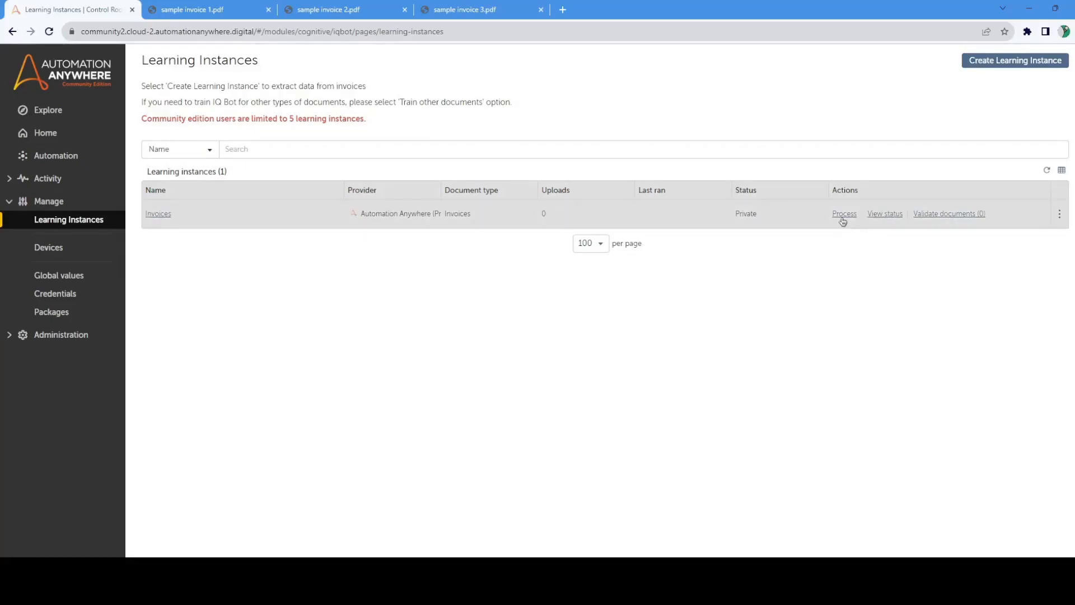
Step: Start processing documents for the Invoices instance with sample invoice 1.pdf, sample invoice 2.pdf and sample invoice 3.pdf as input
left_click(843, 216)
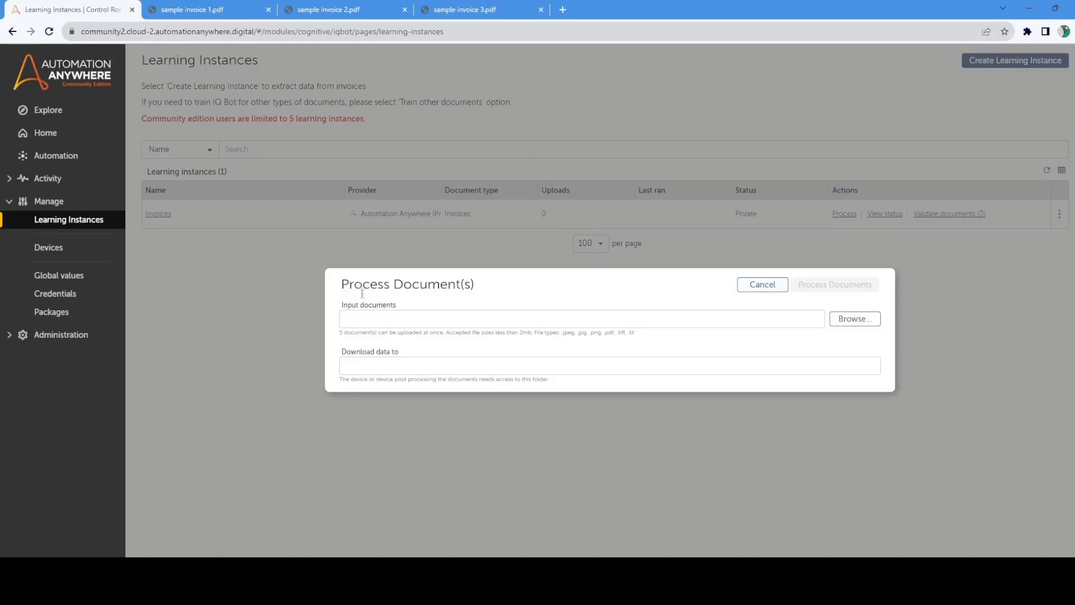
left_click(854, 321)
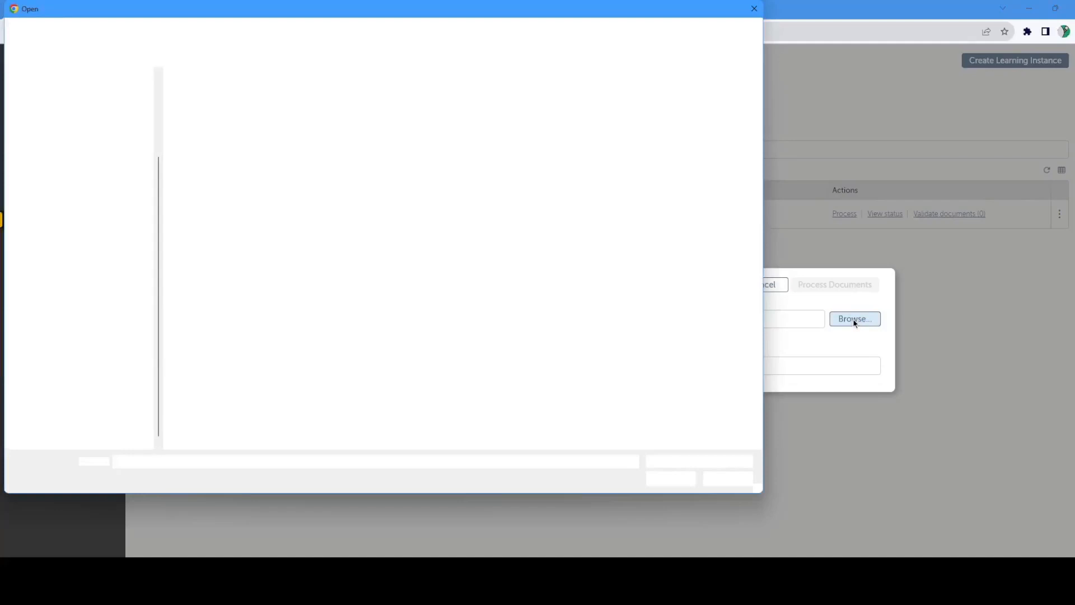
left_click_drag(320, 188, 179, 85)
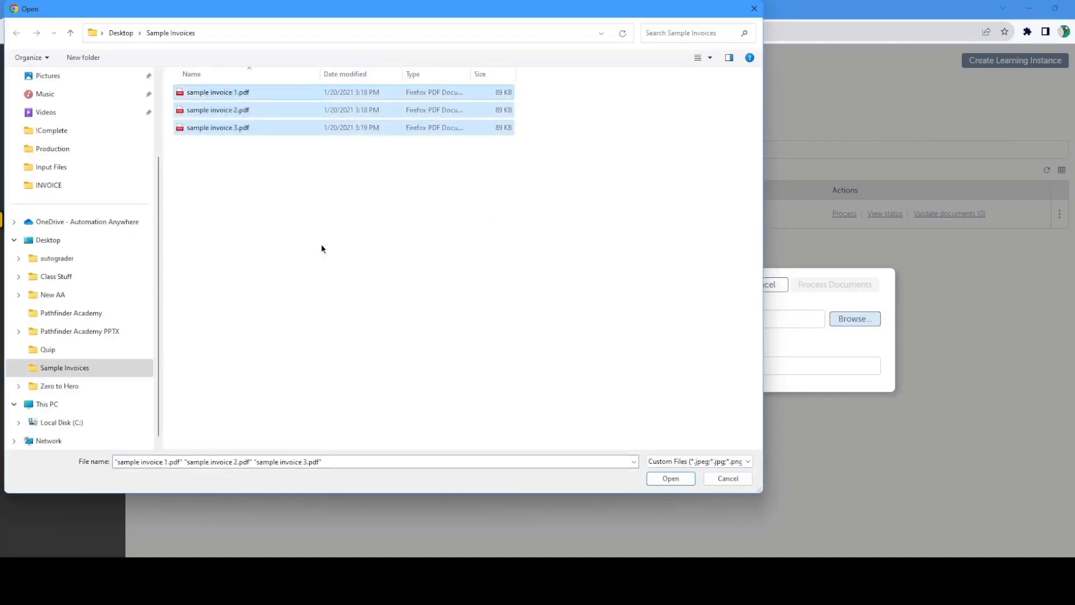
left_click(675, 481)
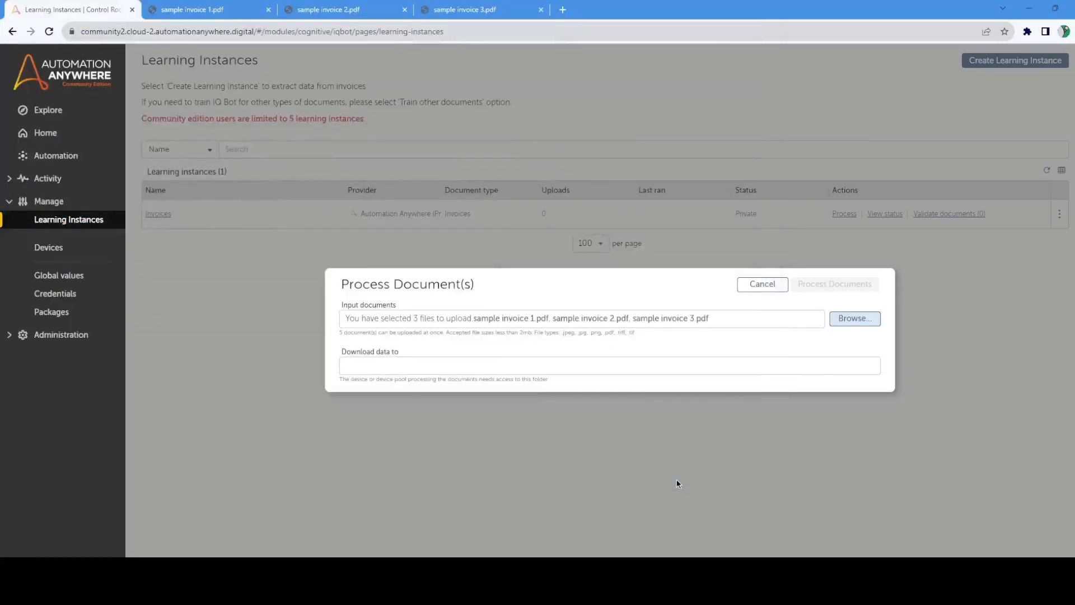
Step: Set the download folder to c:\bots\output and process the three selected invoices
left_click(428, 366)
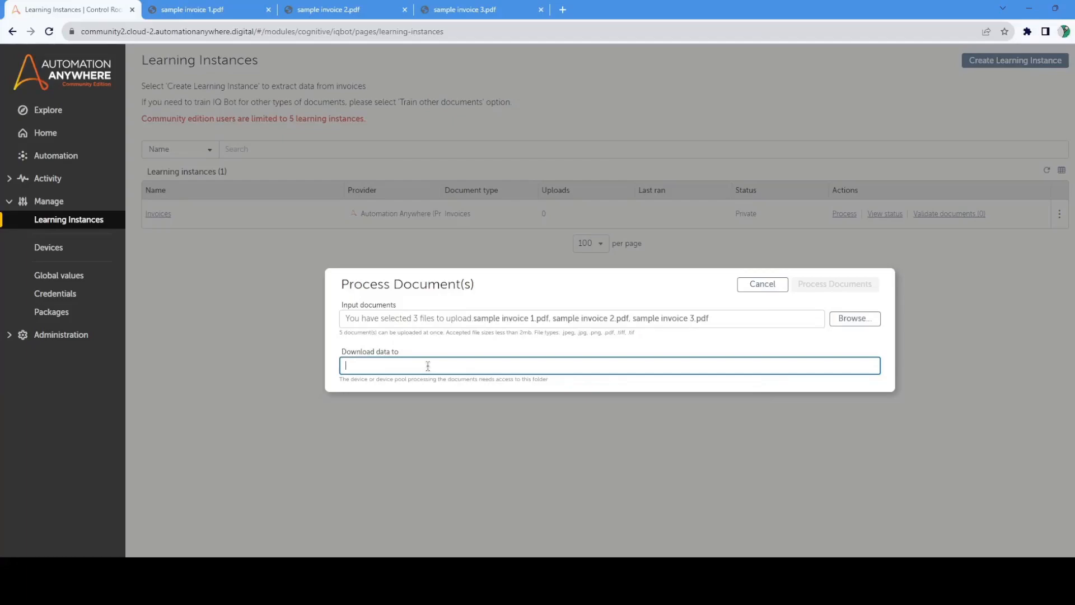
type(":|B")
key("BackSpace")
key("BackSpace")
type("\bots")
type("\\output")
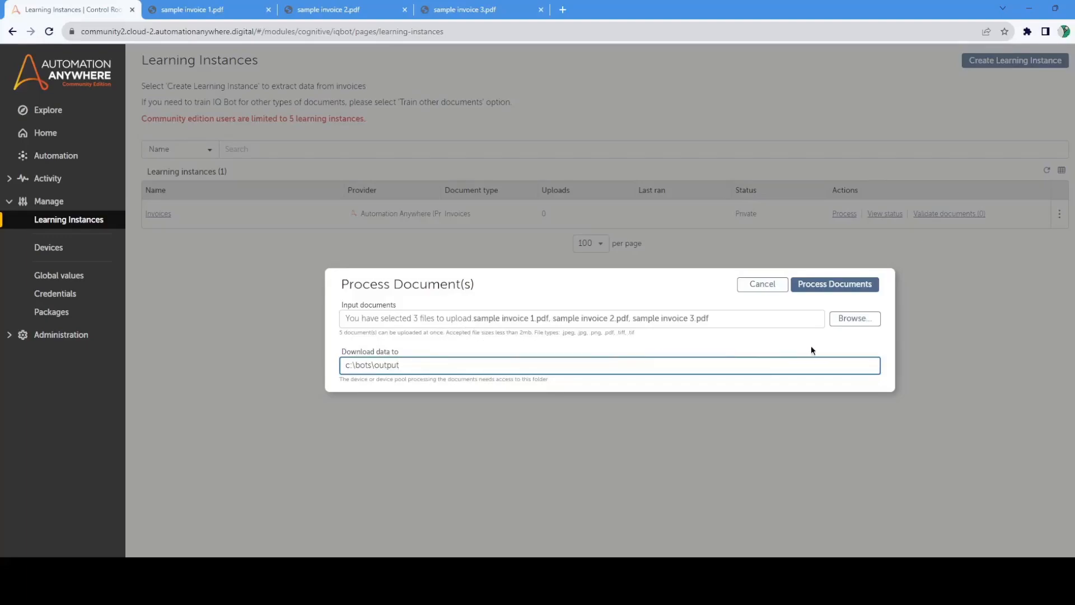
left_click(838, 286)
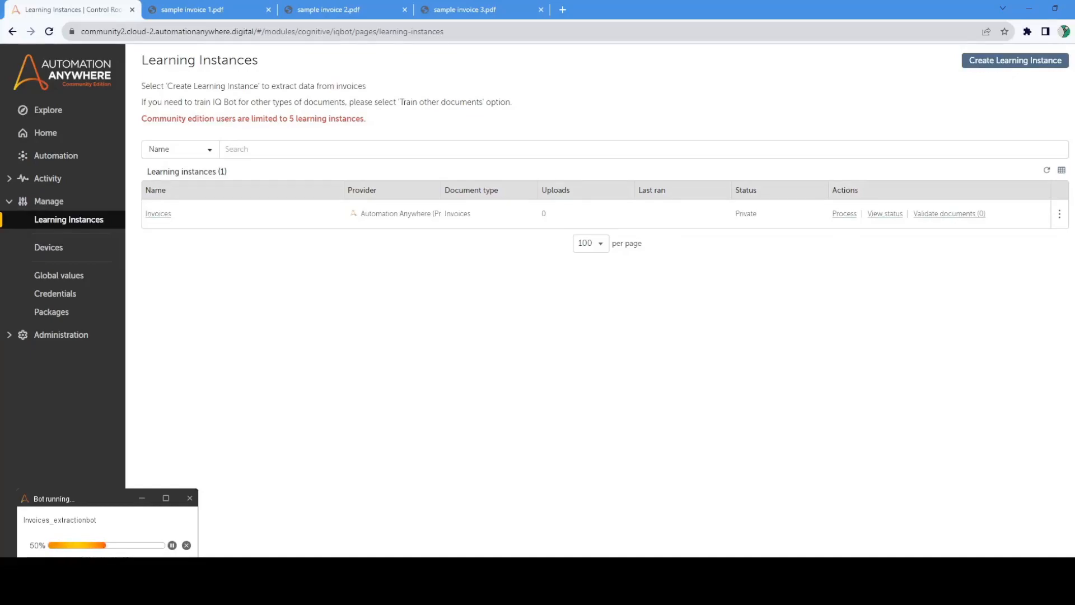
Step: Check the processing status of the Invoices instance, and open its documents for validation from the refreshed instance list
left_click(879, 214)
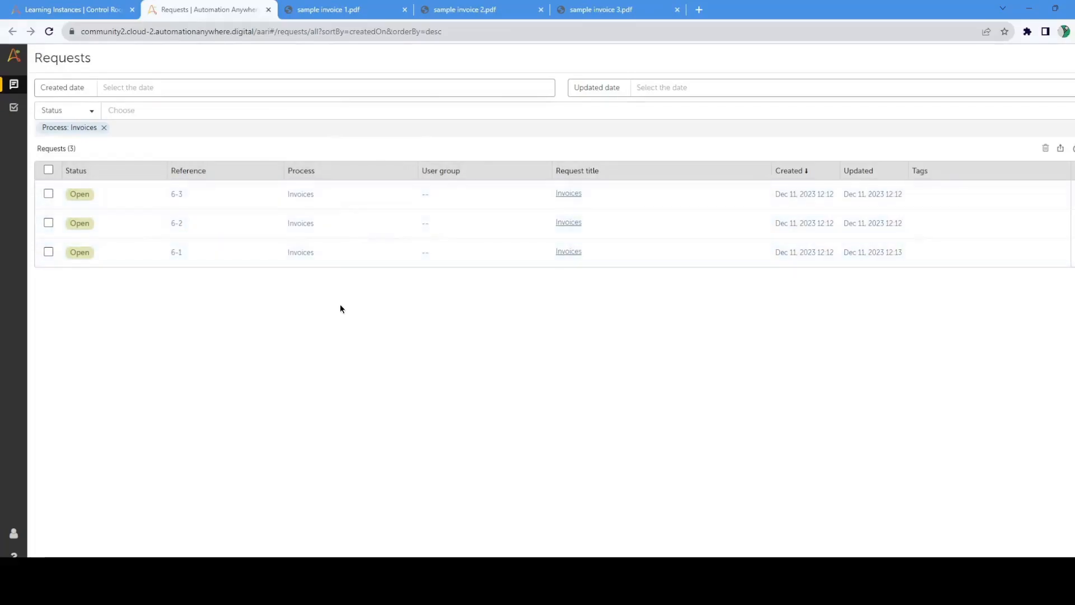
left_click(269, 11)
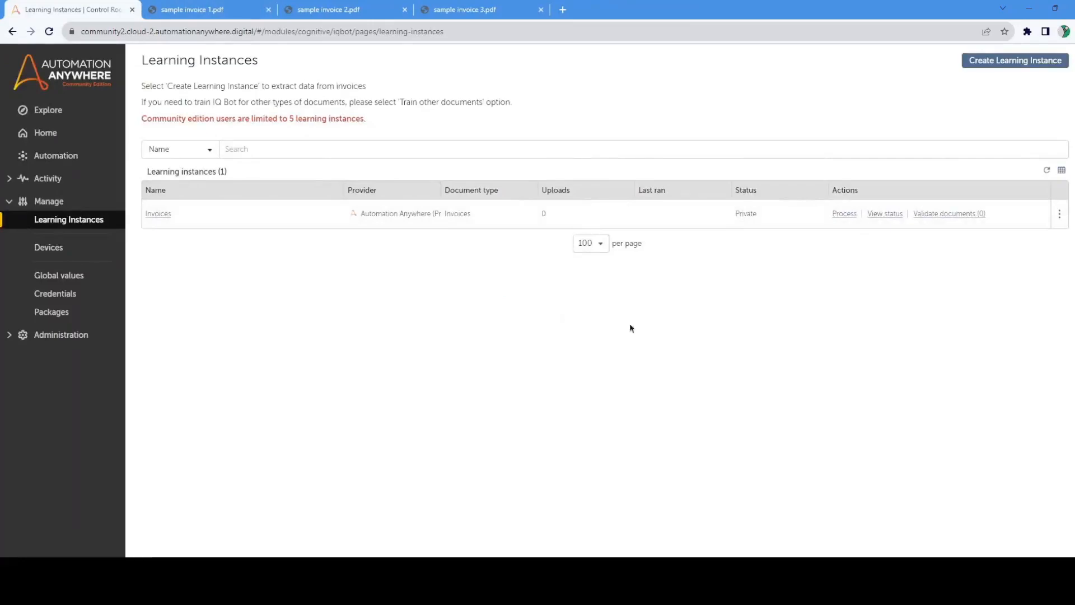
left_click(1046, 173)
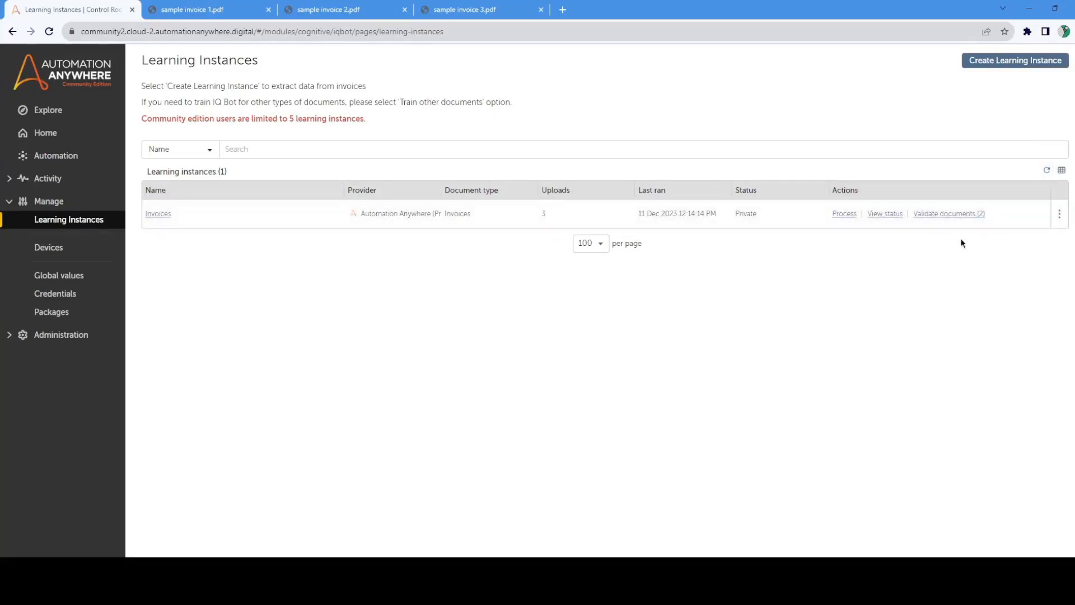
left_click(945, 215)
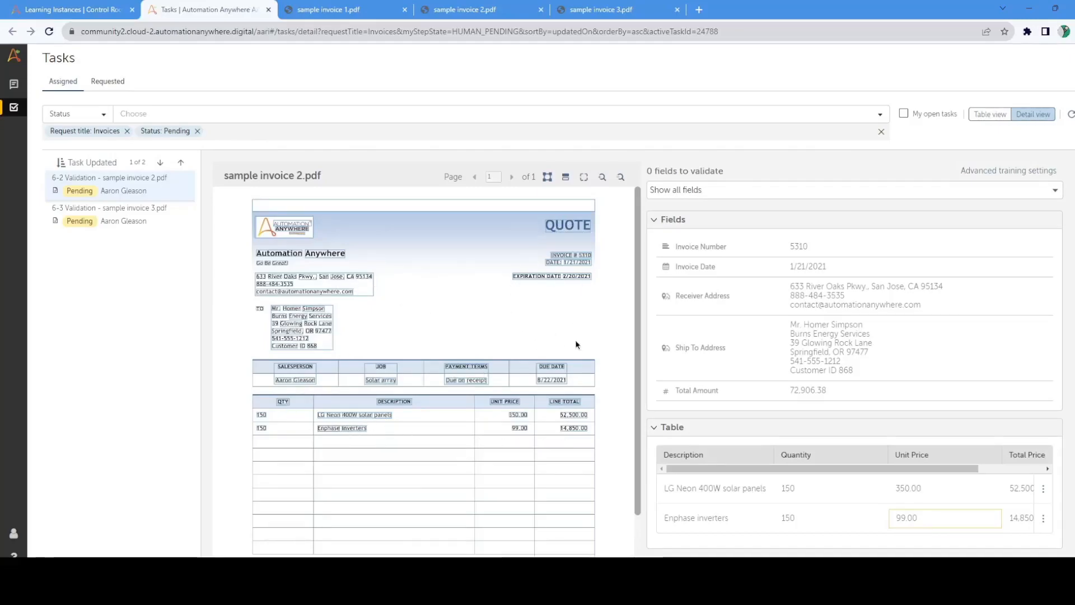
Step: Compare the extracted header fields and the LG Neon 400W solar panels table row with their regions on sample invoice 2
left_click(806, 246)
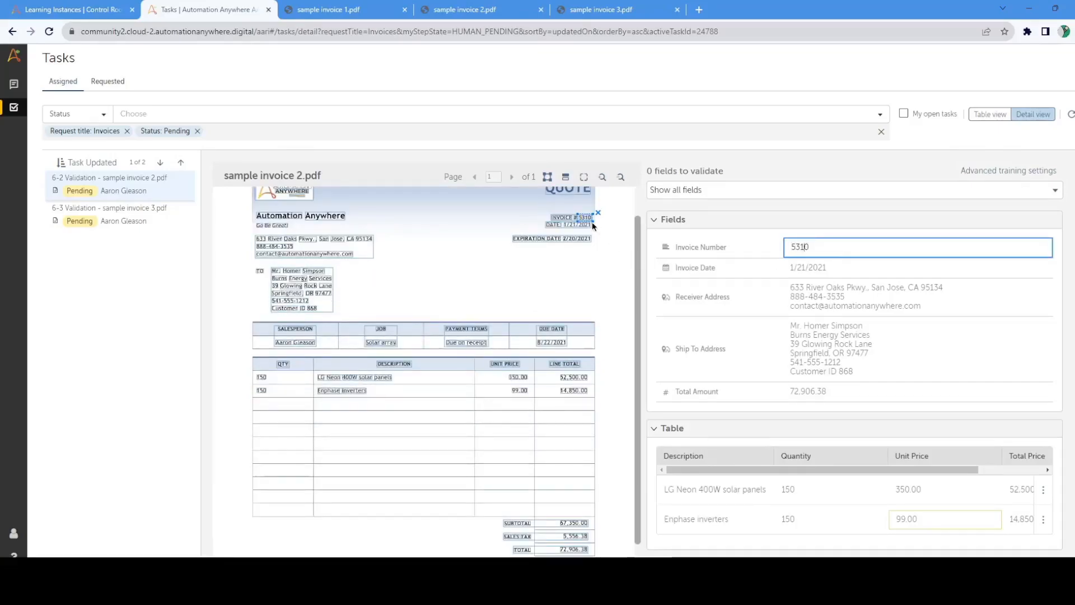
left_click(605, 178)
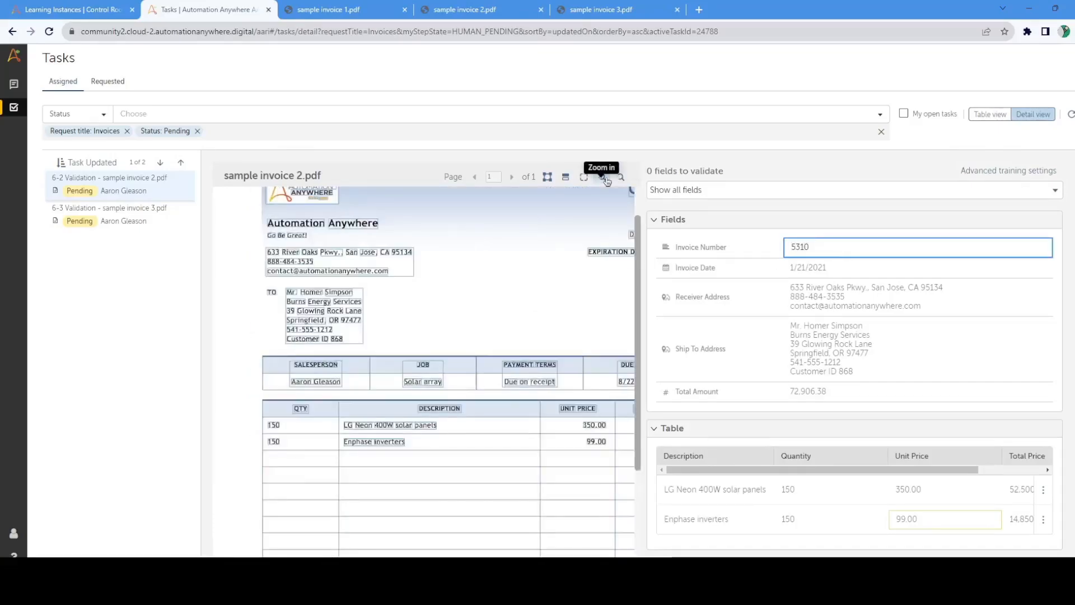
left_click(622, 178)
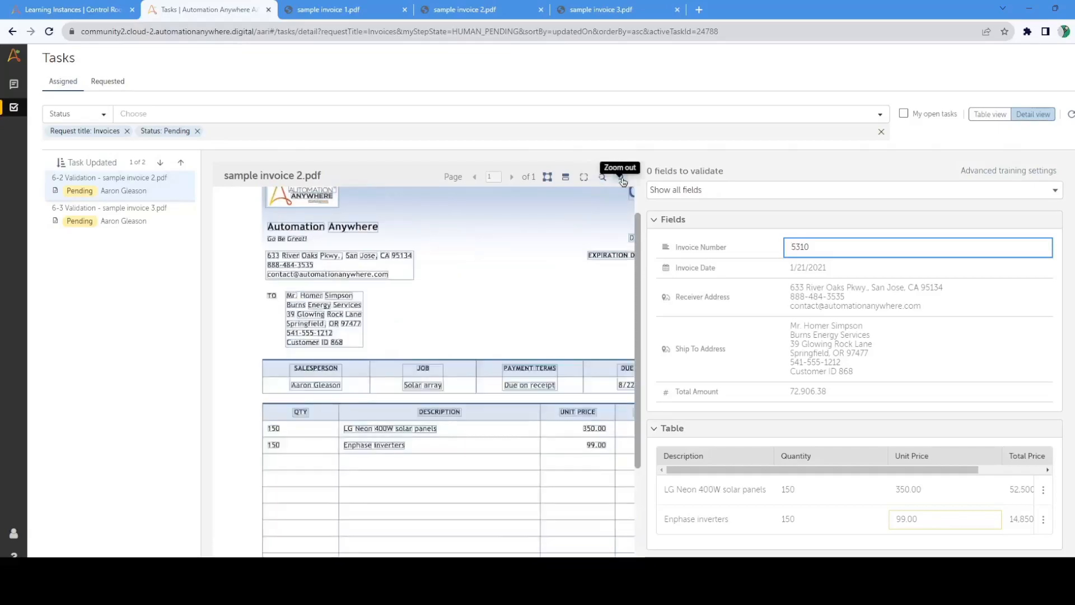
left_click(622, 178)
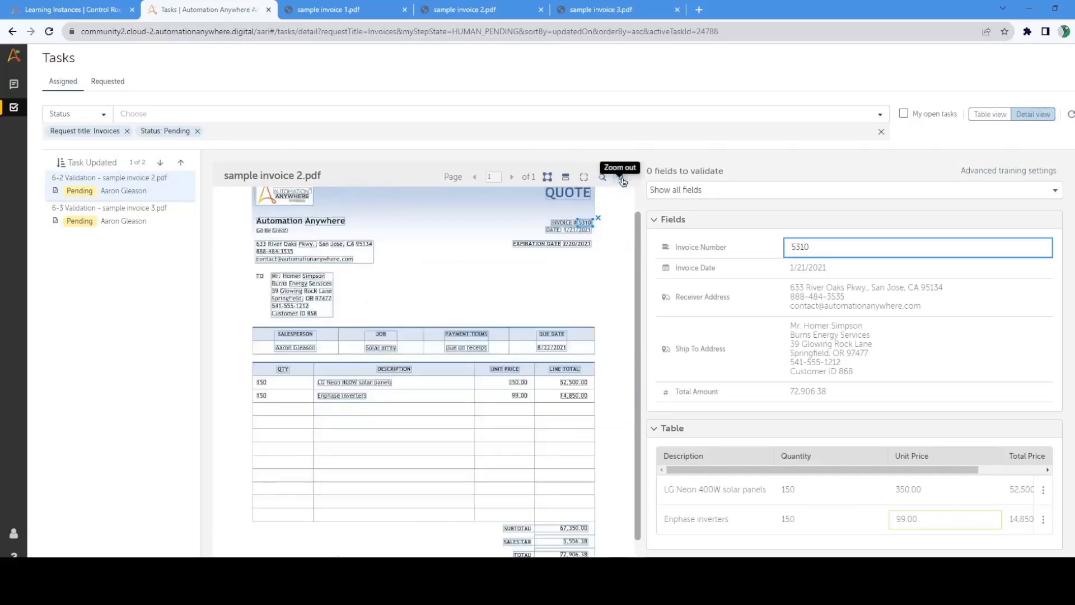
left_click(851, 267)
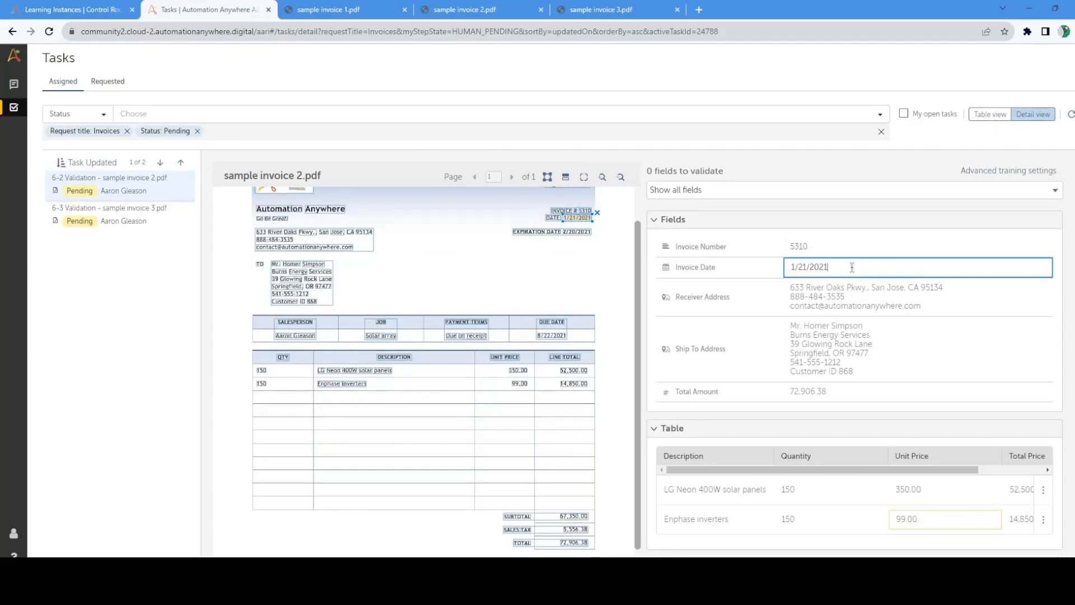
left_click(917, 301)
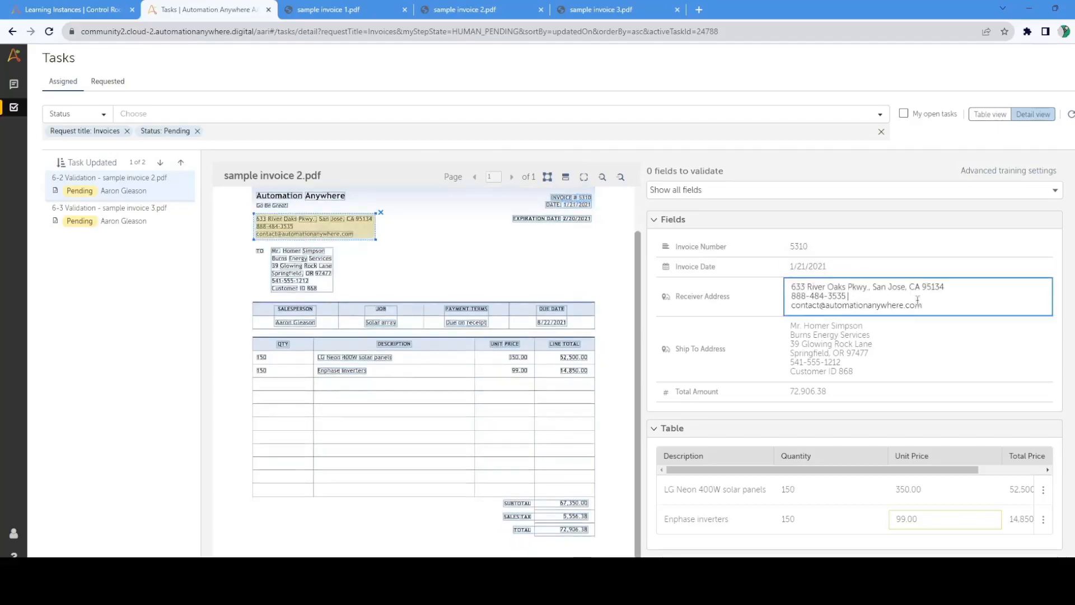
left_click(906, 346)
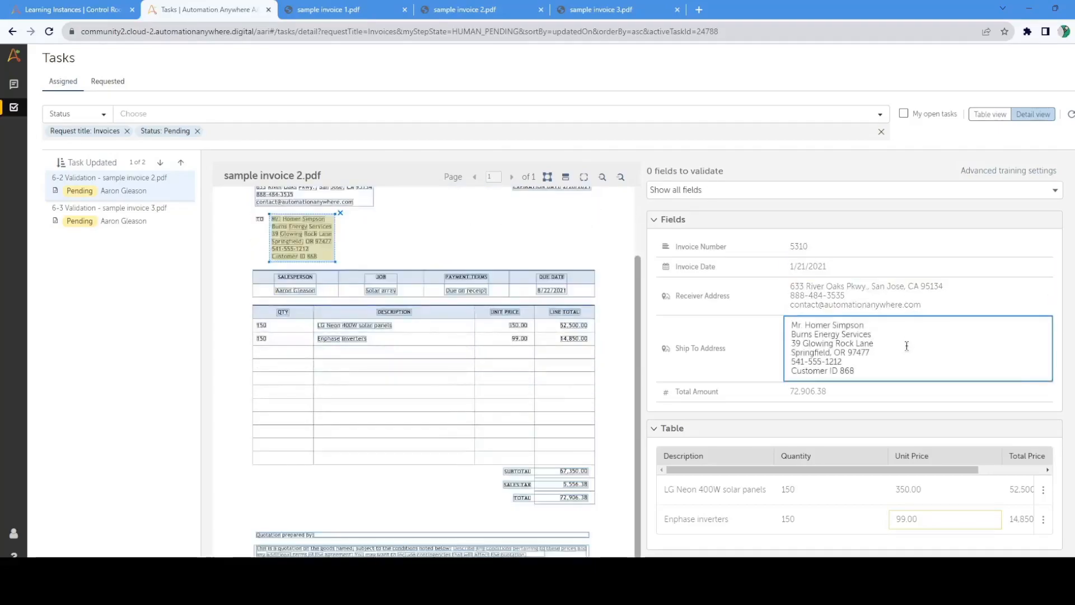
left_click(873, 396)
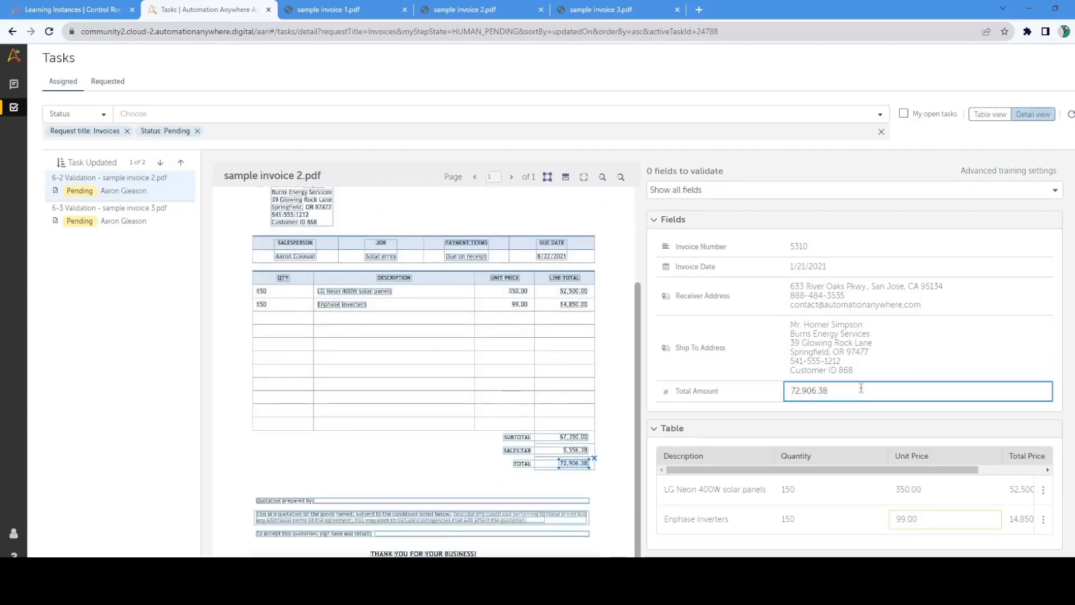
left_click(735, 489)
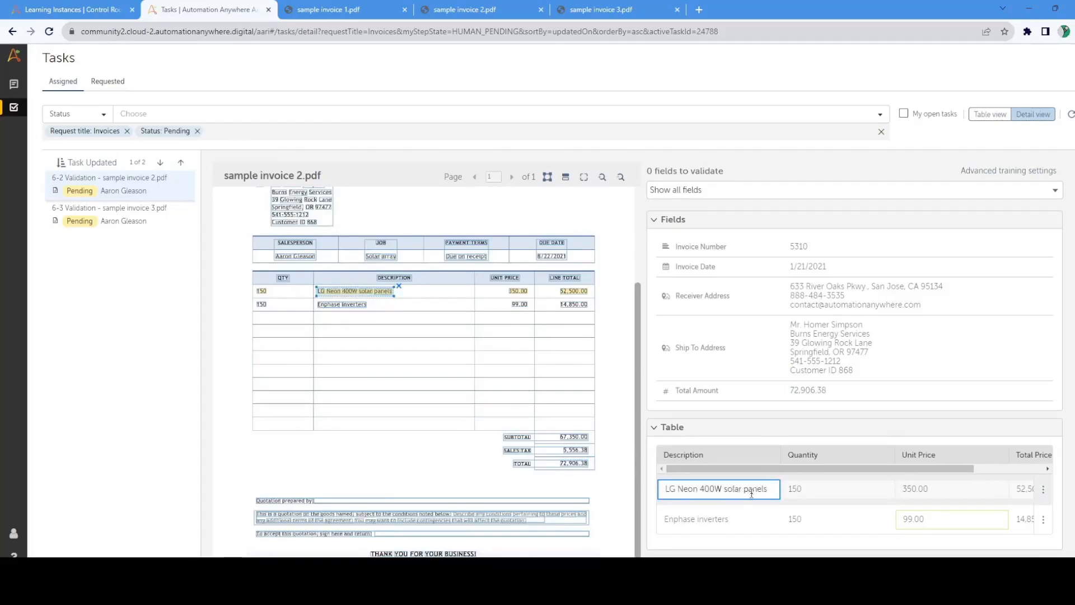
left_click(833, 493)
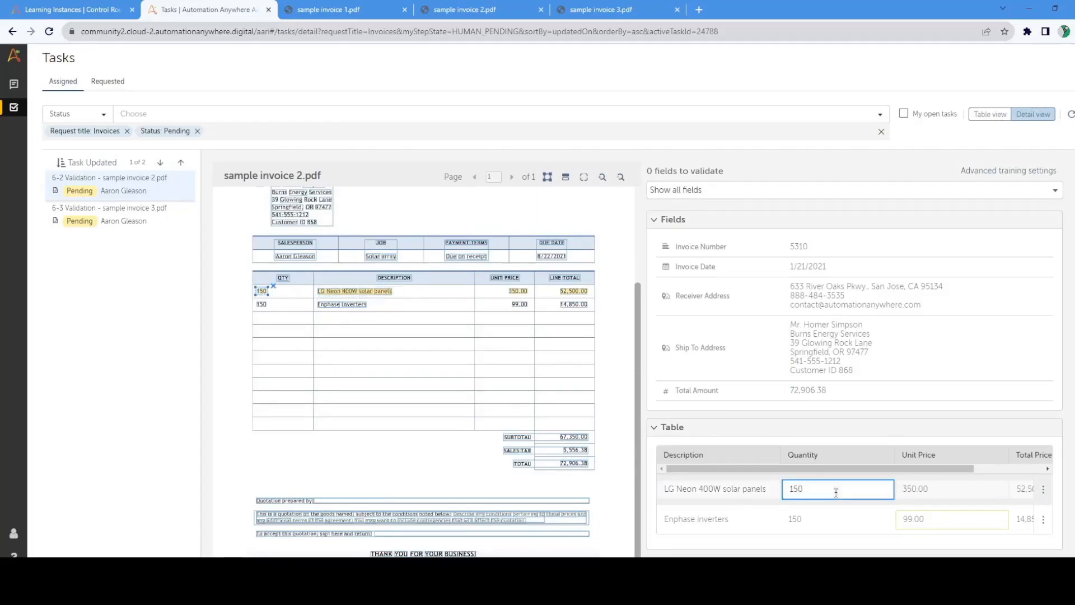
left_click(946, 495)
left_click(1024, 490)
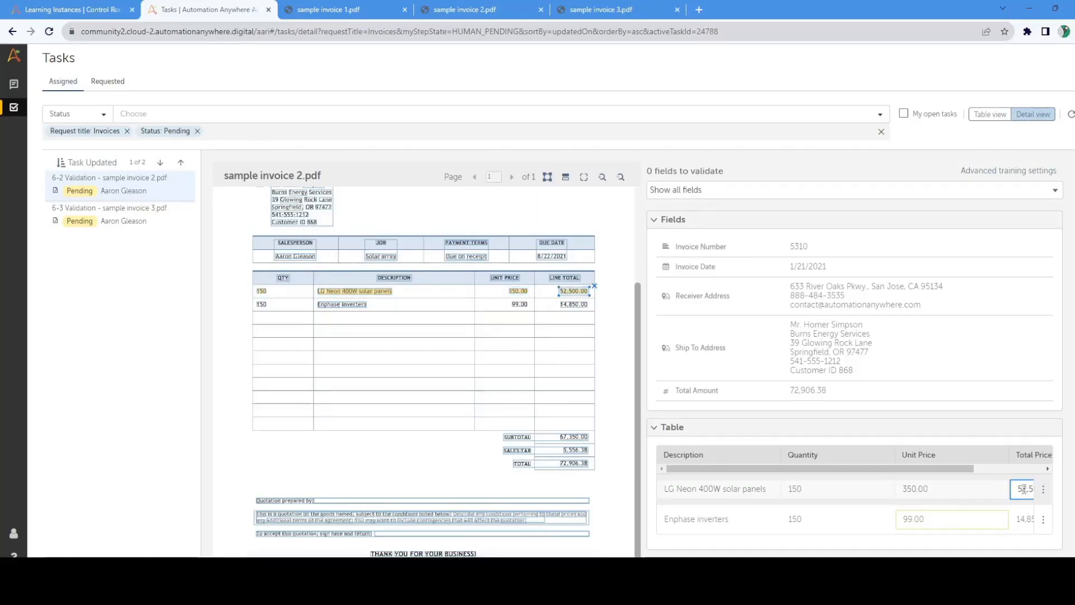
Step: Clear the mapped Total Price of the Enphase inverters row and remap it to the 14,850.00 line total on sample invoice 2
left_click(1025, 519)
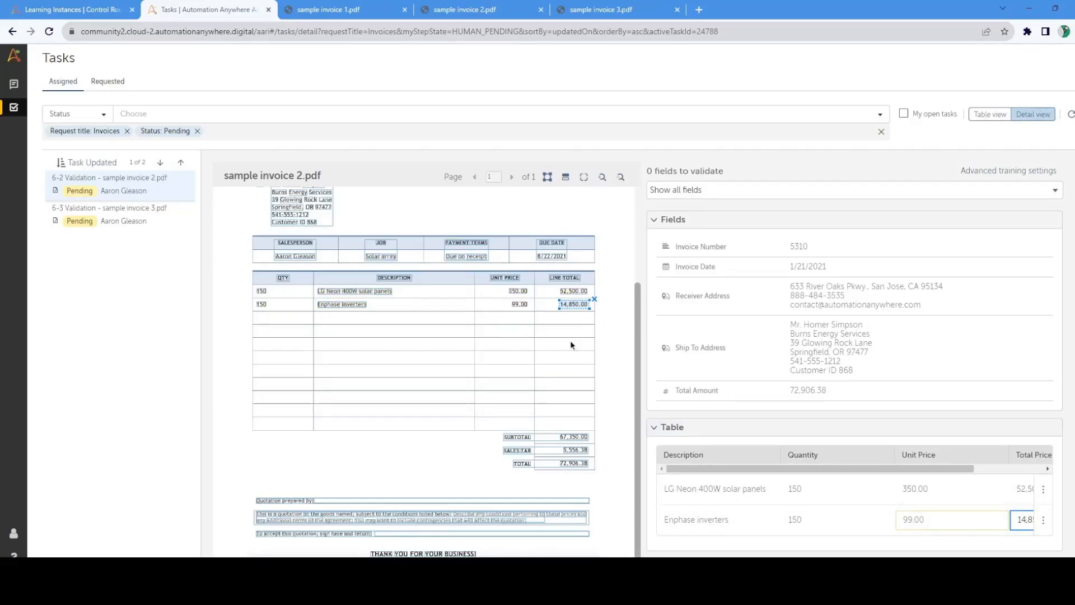
left_click(594, 301)
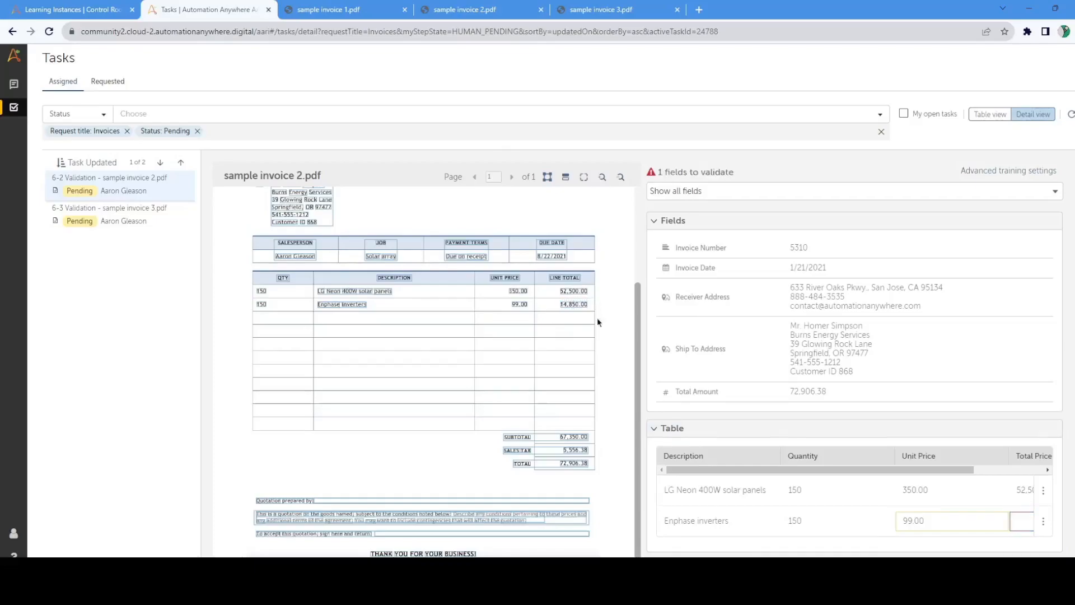
left_click(571, 305)
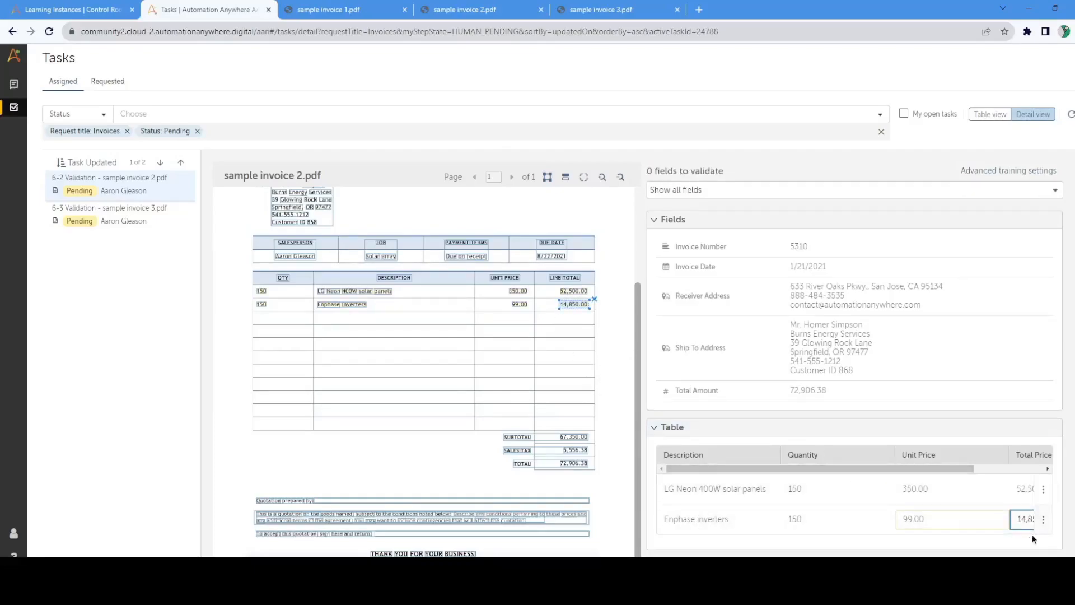
left_click(595, 299)
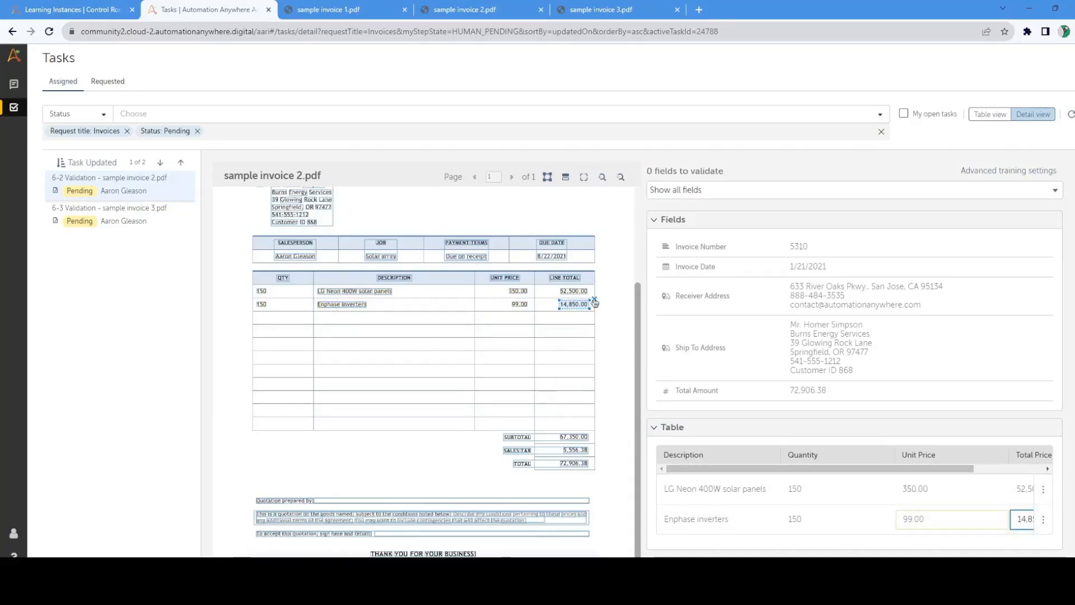
left_click_drag(557, 299, 593, 311)
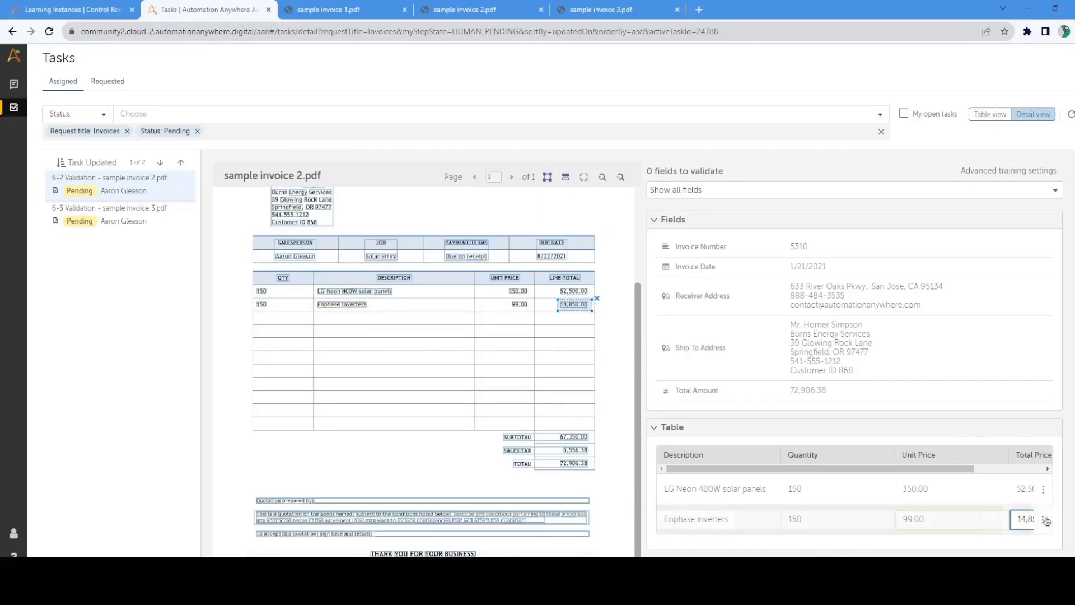
left_click_drag(965, 469, 1040, 473)
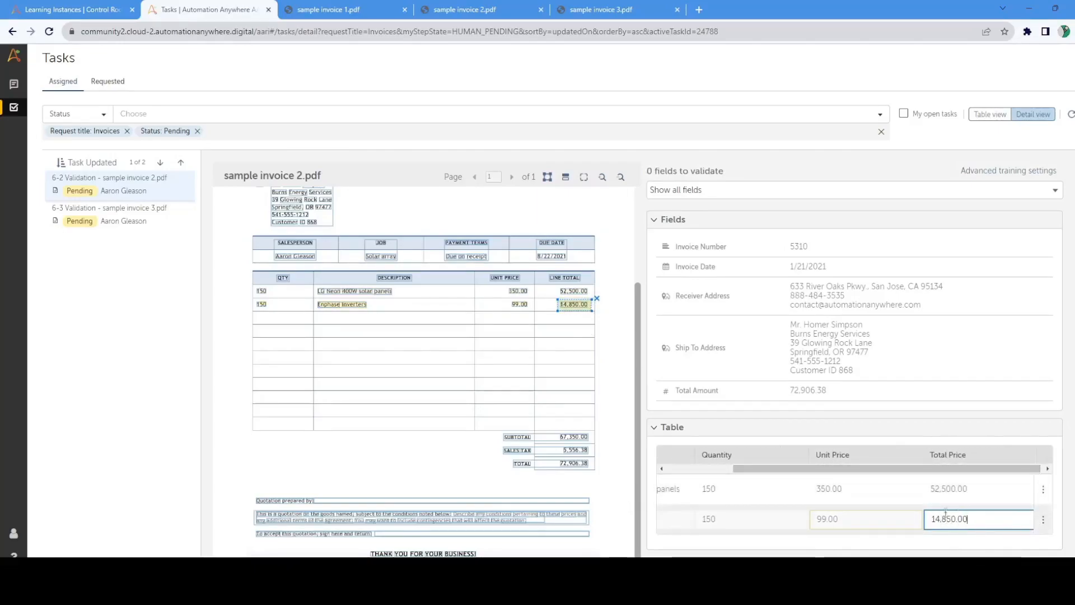
left_click(598, 298)
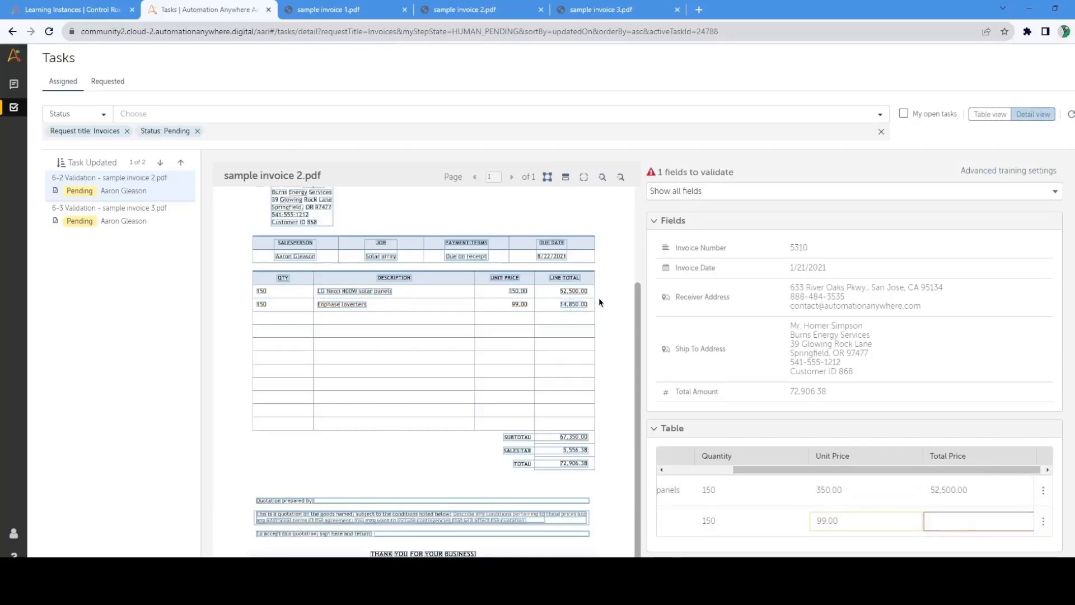
left_click(574, 307)
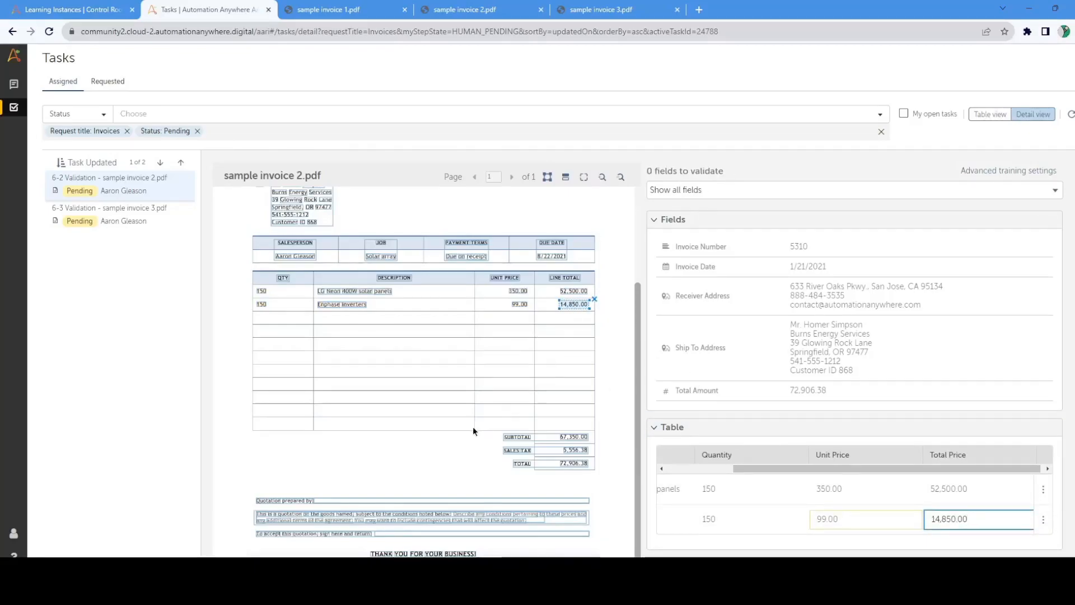
Step: Shrink the Receiver Address region on sample invoice 2 to the street address line, and the Ship To Address region to exclude phone and customer ID
scroll(483, 430, "up", 3)
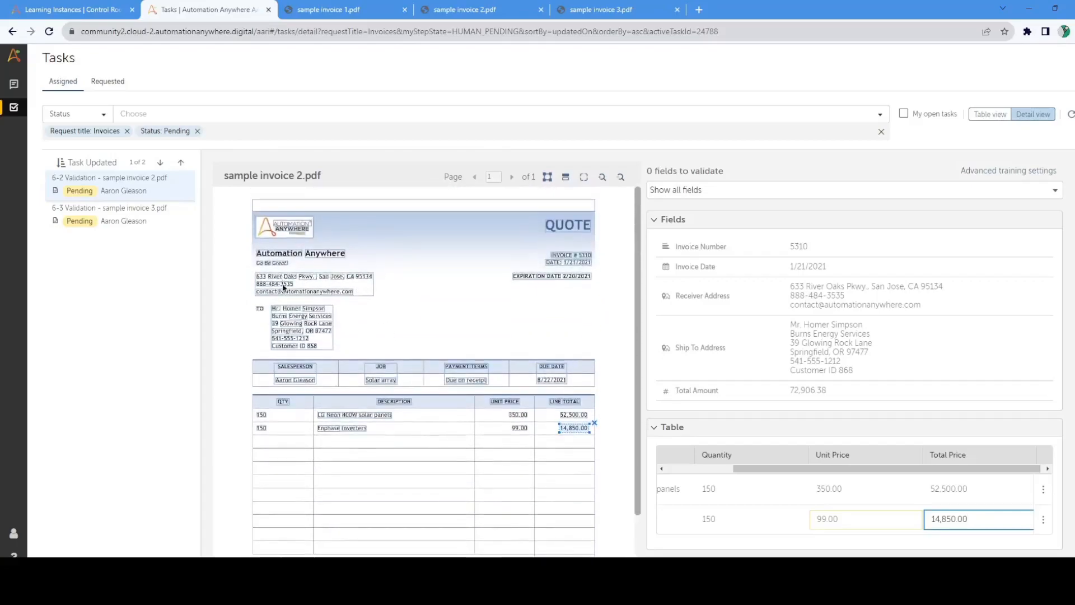
left_click(855, 298)
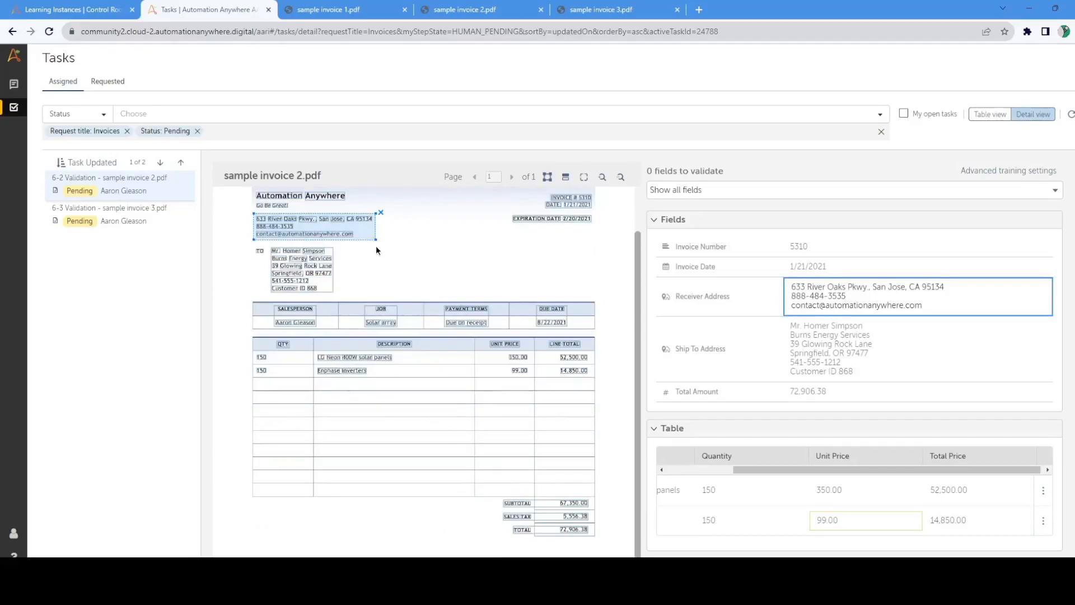
left_click_drag(376, 240, 377, 225)
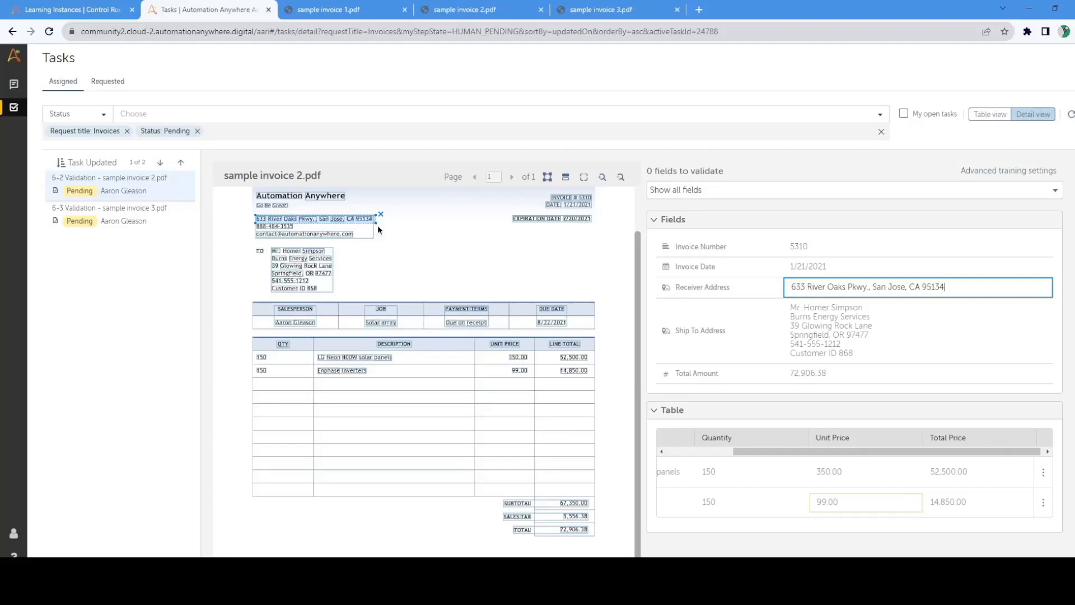
left_click(896, 344)
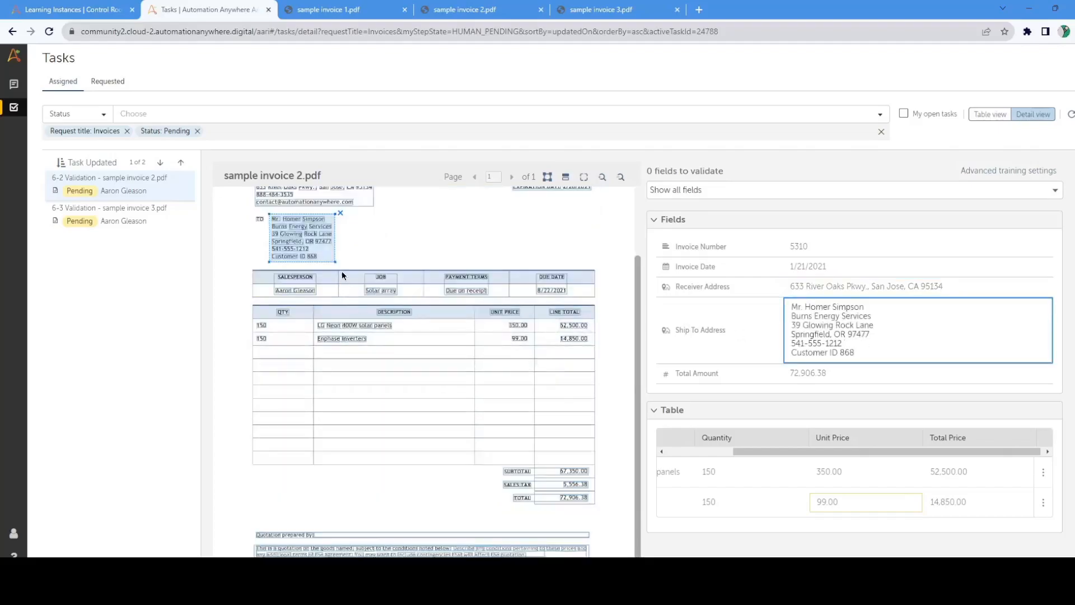
left_click_drag(335, 261, 338, 243)
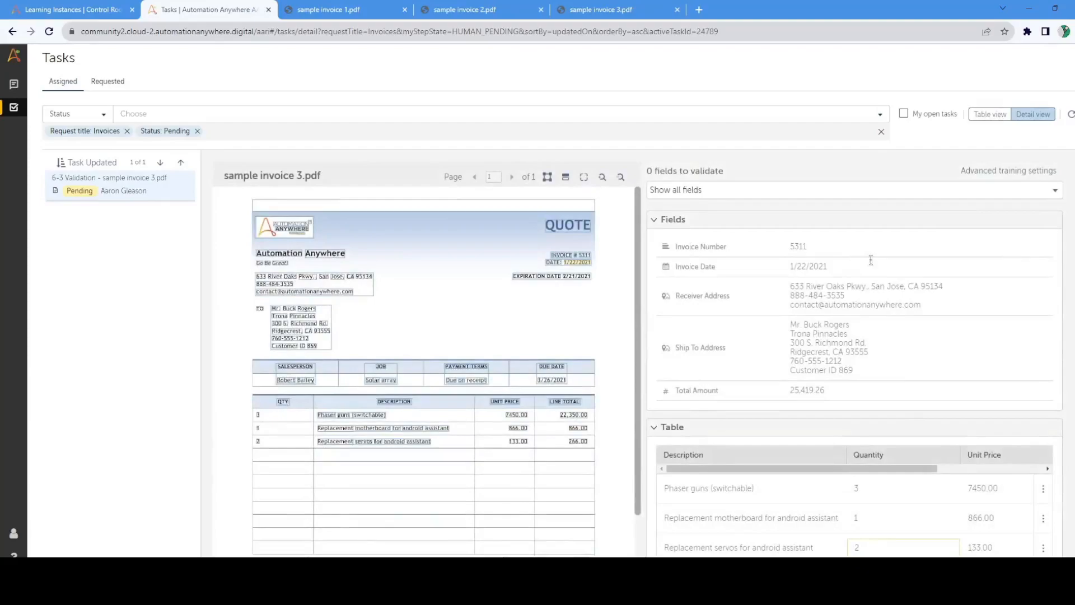
Step: On sample invoice 3, limit the Receiver Address region to its street address line and the Ship To Address region to its first four lines
left_click(843, 247)
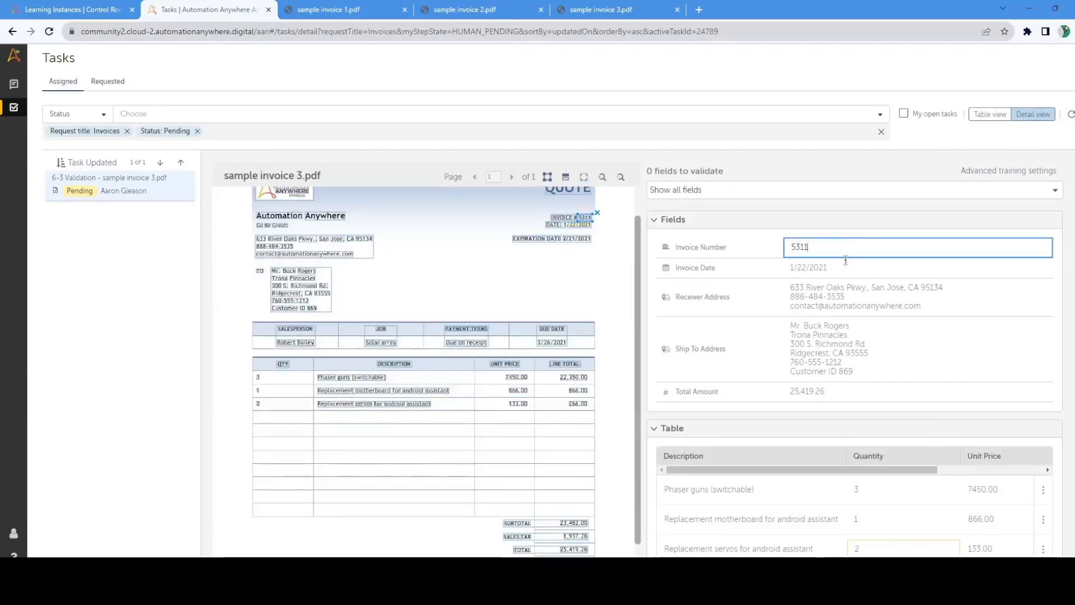
left_click(846, 264)
left_click(874, 300)
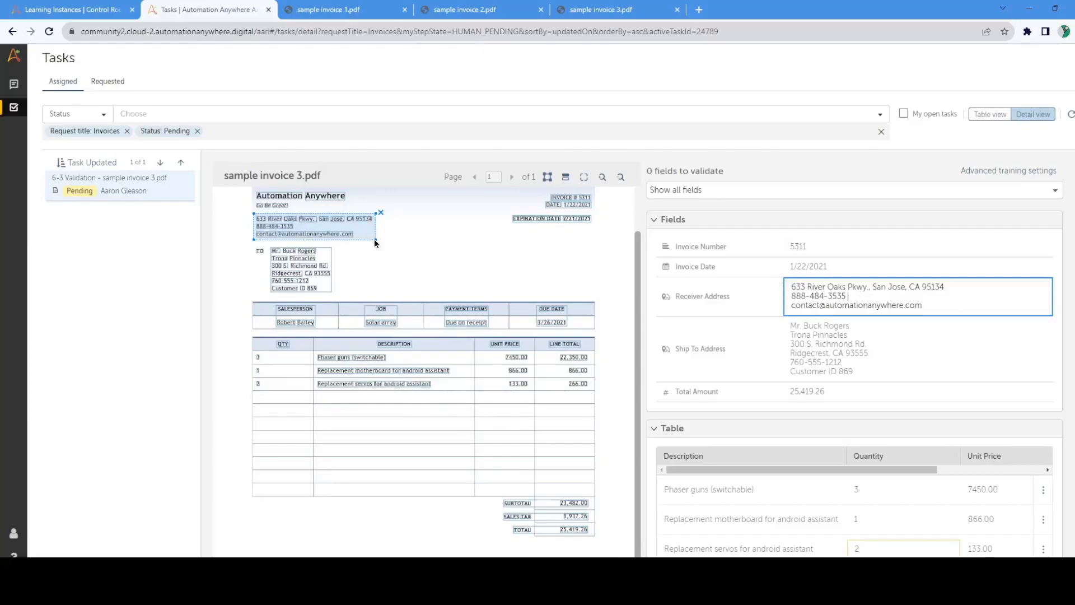
left_click_drag(375, 239, 375, 225)
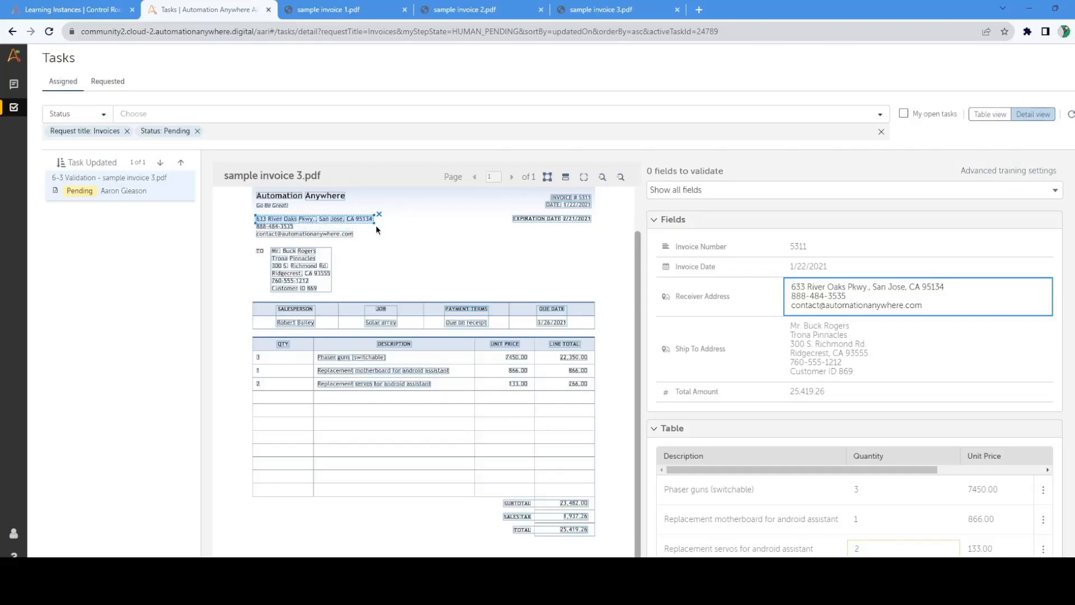
left_click(894, 335)
scroll(367, 279, "down", 1)
left_click_drag(320, 262, 335, 243)
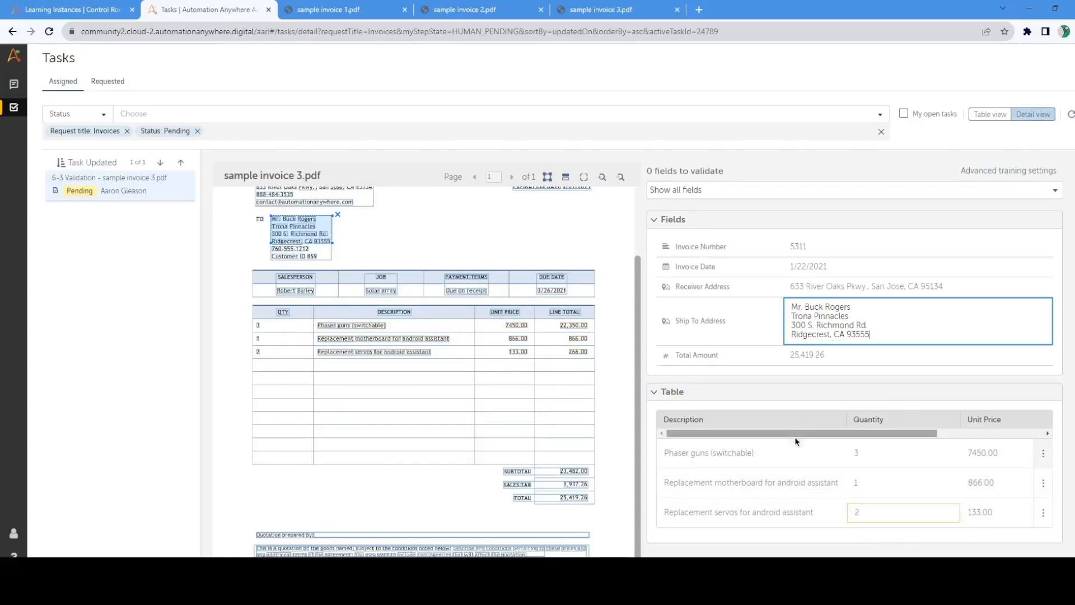
Step: Check the low-confidence Quantity and Total Price cells in the replacement motherboard and servos rows against sample invoice 3
left_click_drag(782, 431, 908, 437)
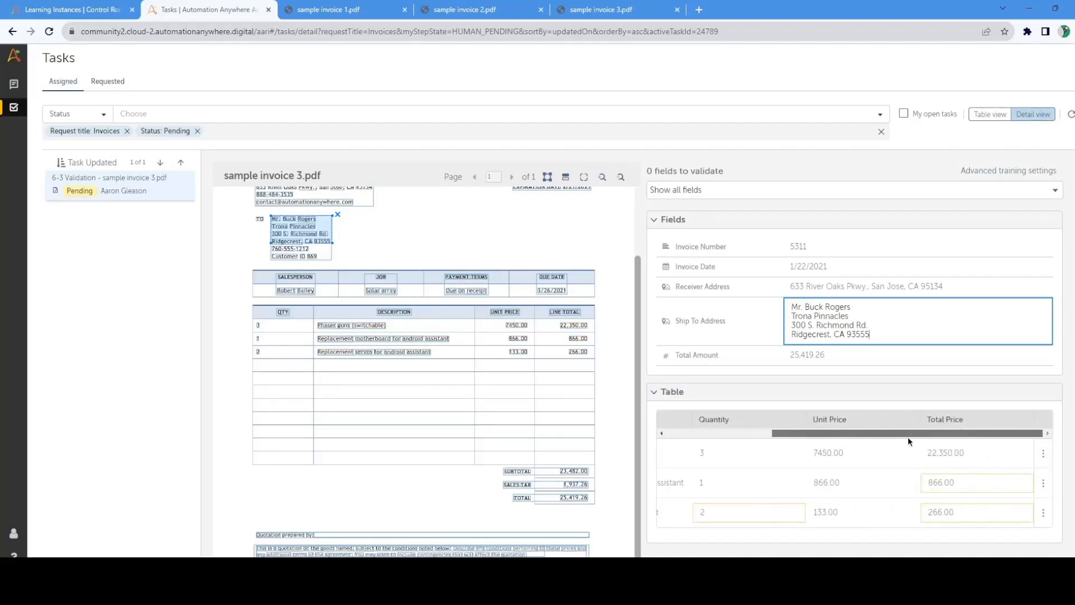
left_click(970, 485)
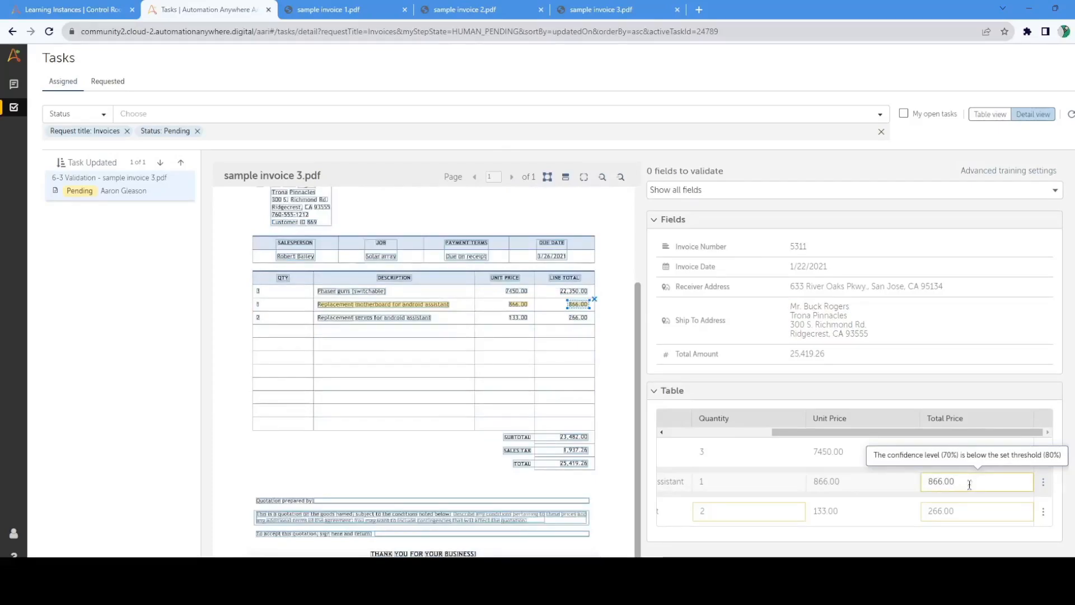
left_click(763, 509)
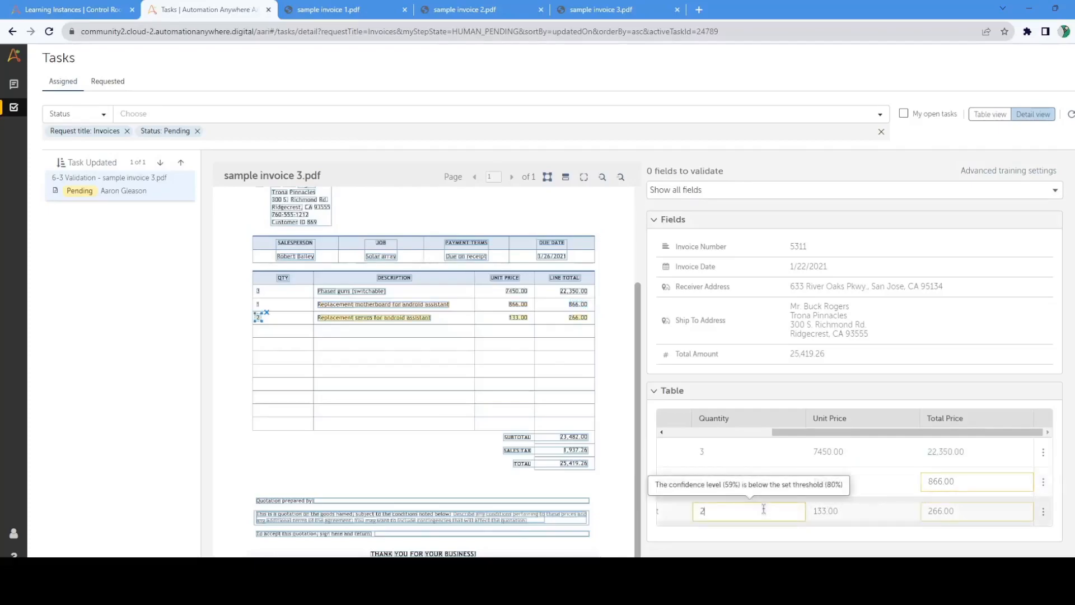
left_click(982, 512)
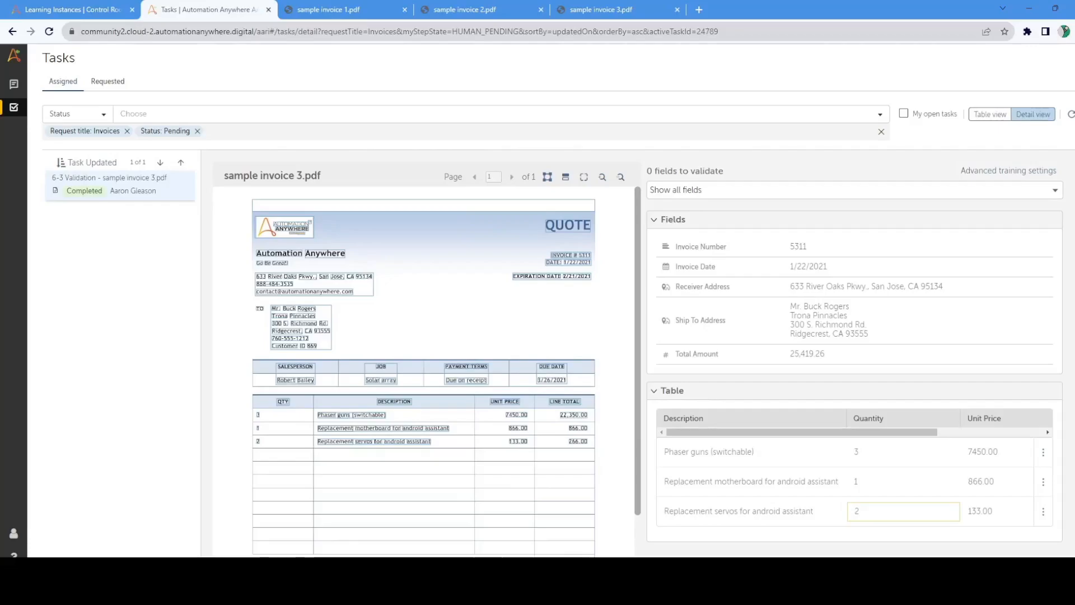
Step: Close the validation tasks page and refresh the list of learning instances
left_click(268, 10)
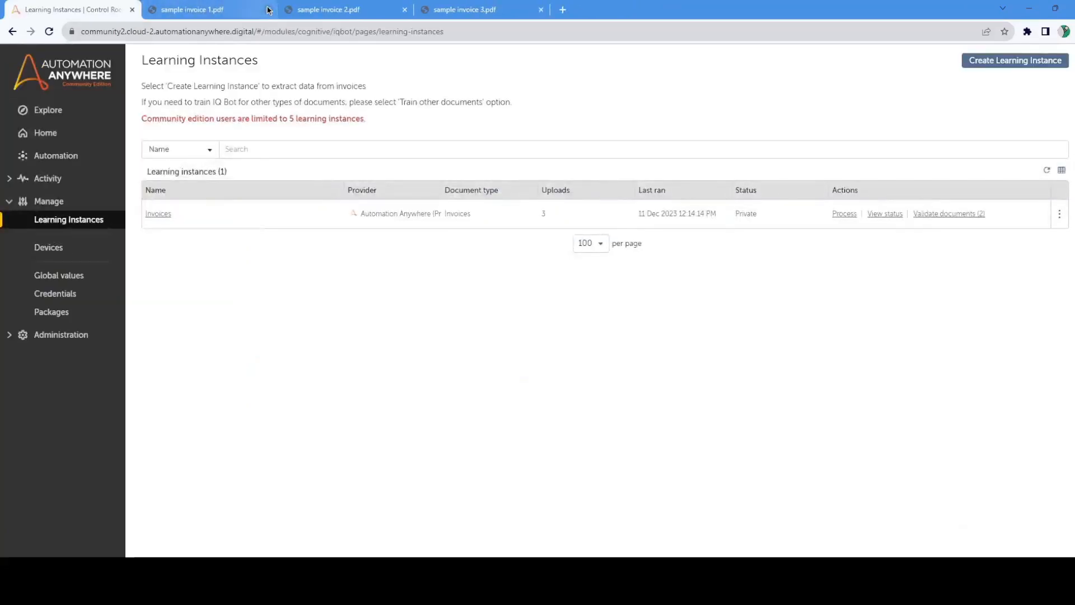
left_click(1047, 170)
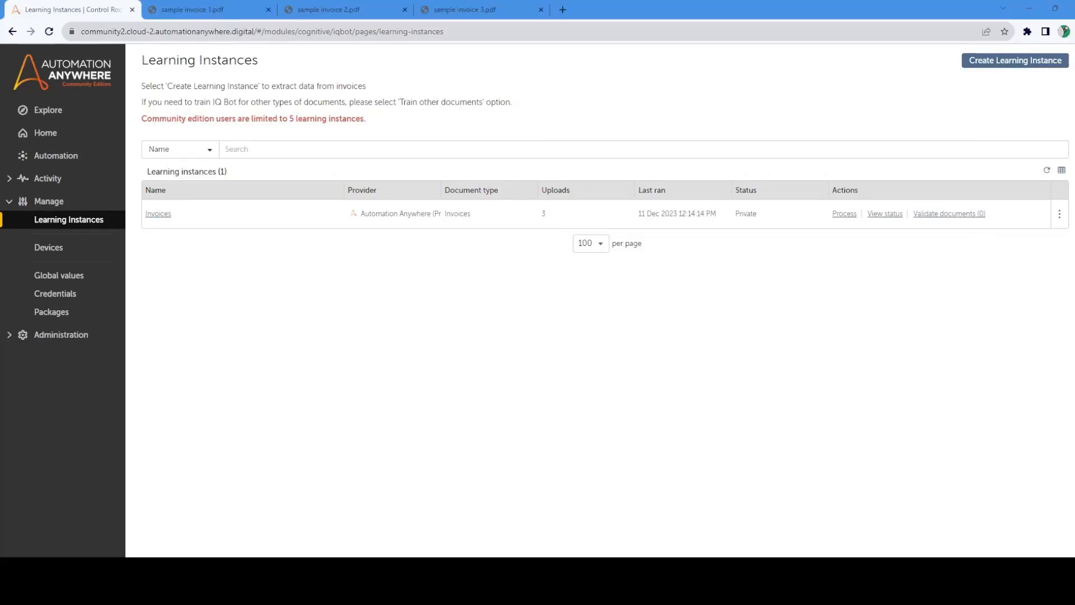
Step: Switch to File Explorer at the C:\bots\output folder, and open the exported sample invoice 1 data from its Success folder in Excel
left_click_drag(1, 132, 611, 104)
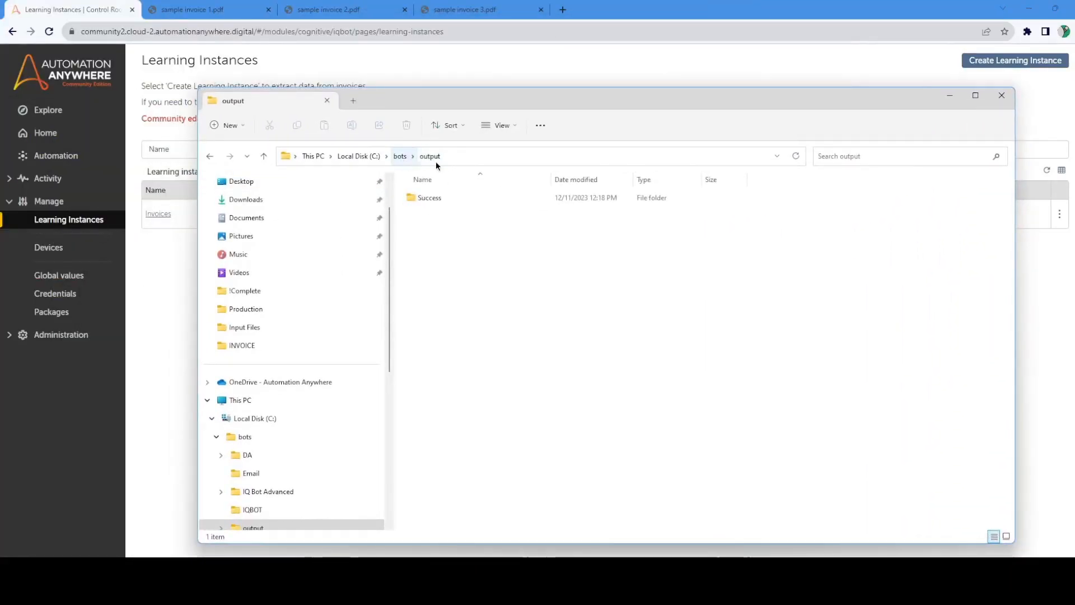
double_click(434, 200)
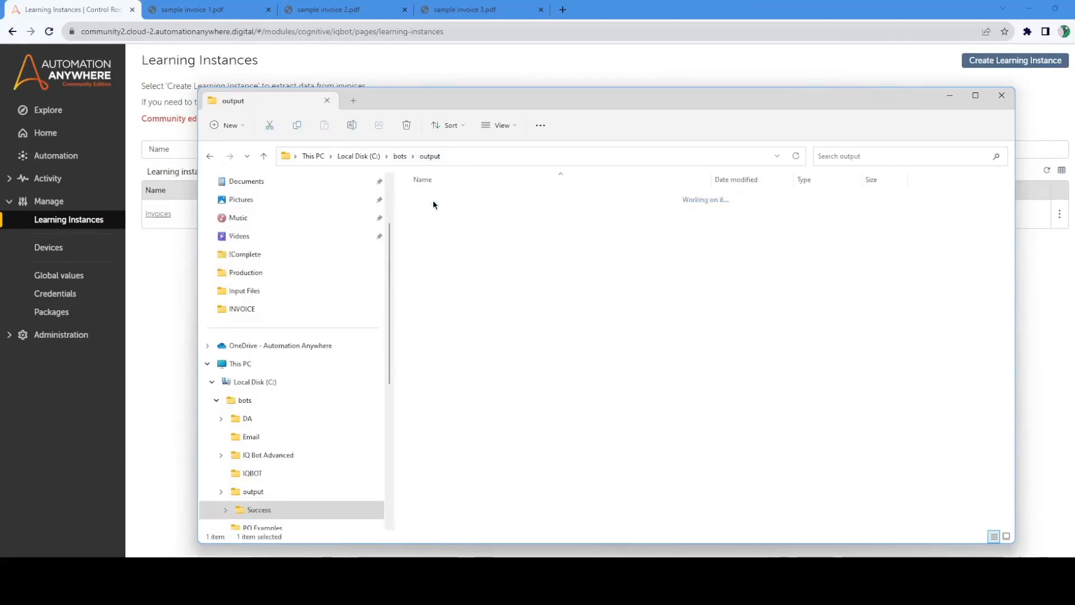
left_click(586, 219)
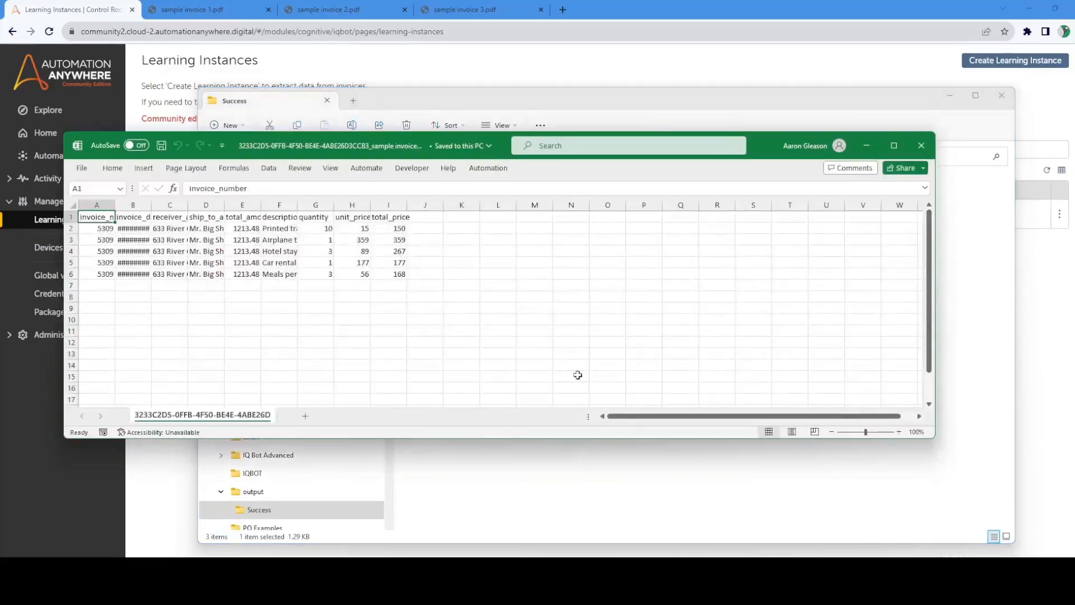
Step: Auto-fit the widths of columns A through I to their contents
left_click_drag(97, 205, 407, 205)
double_click(407, 204)
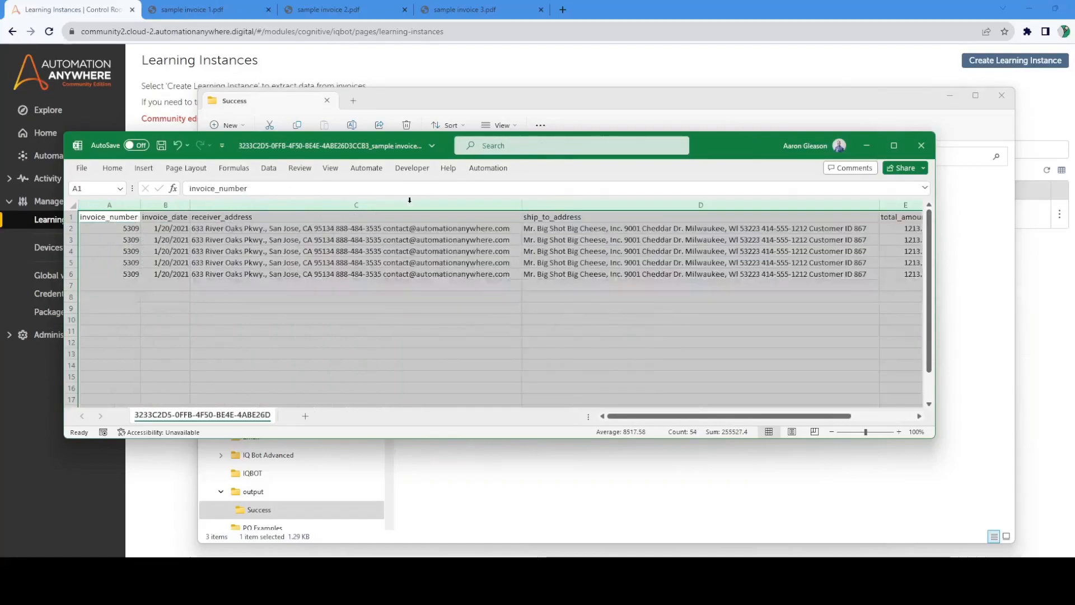
left_click(393, 322)
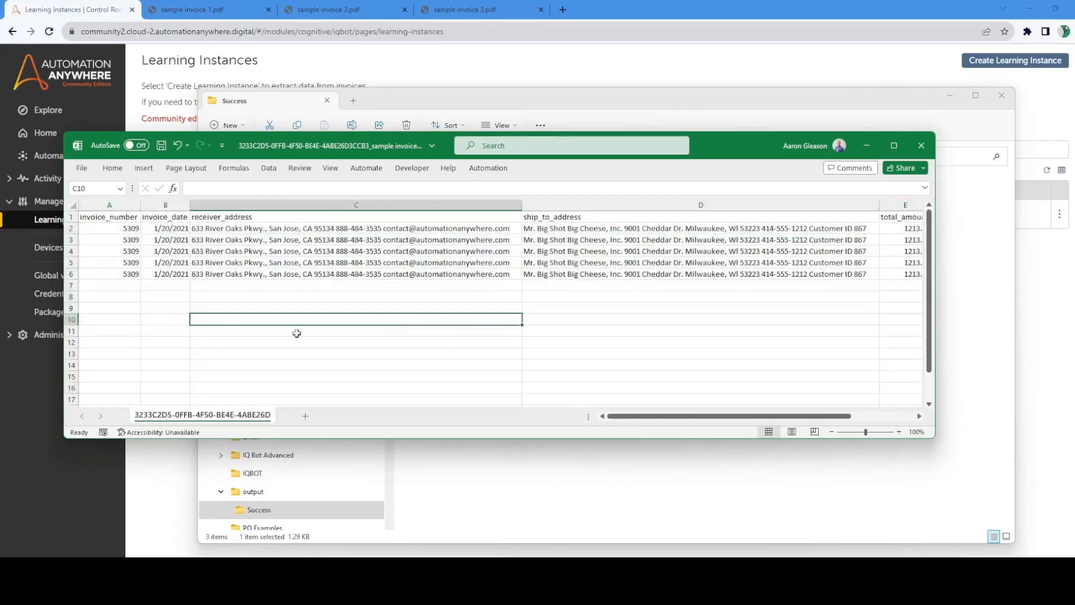
Step: Review the extracted invoice number, date and address columns, and the line items from description to total_price in rows 2 to 6
left_click_drag(122, 230, 361, 271)
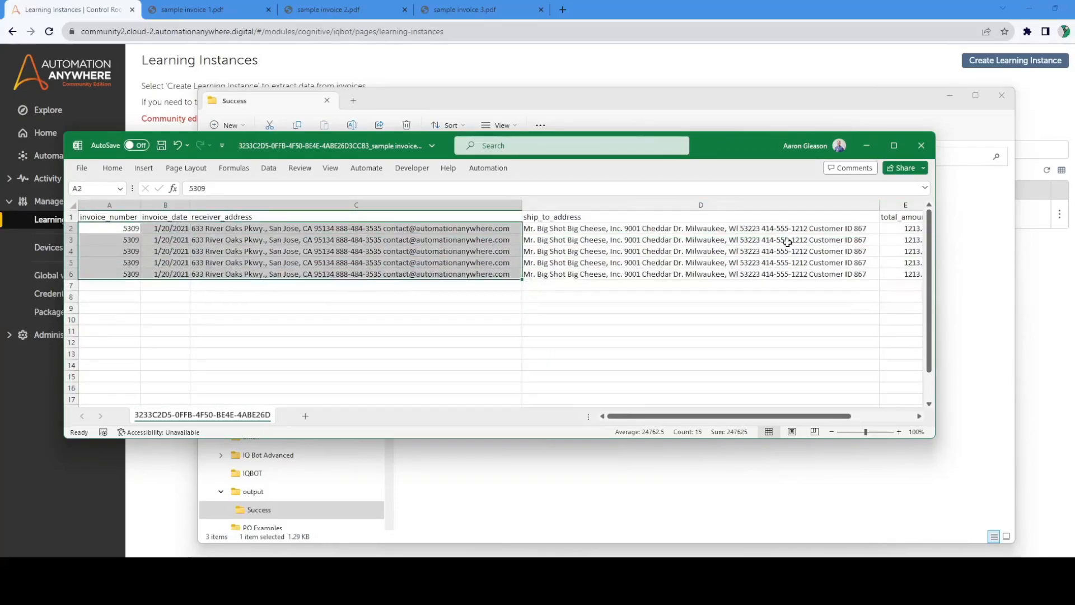
left_click(714, 233)
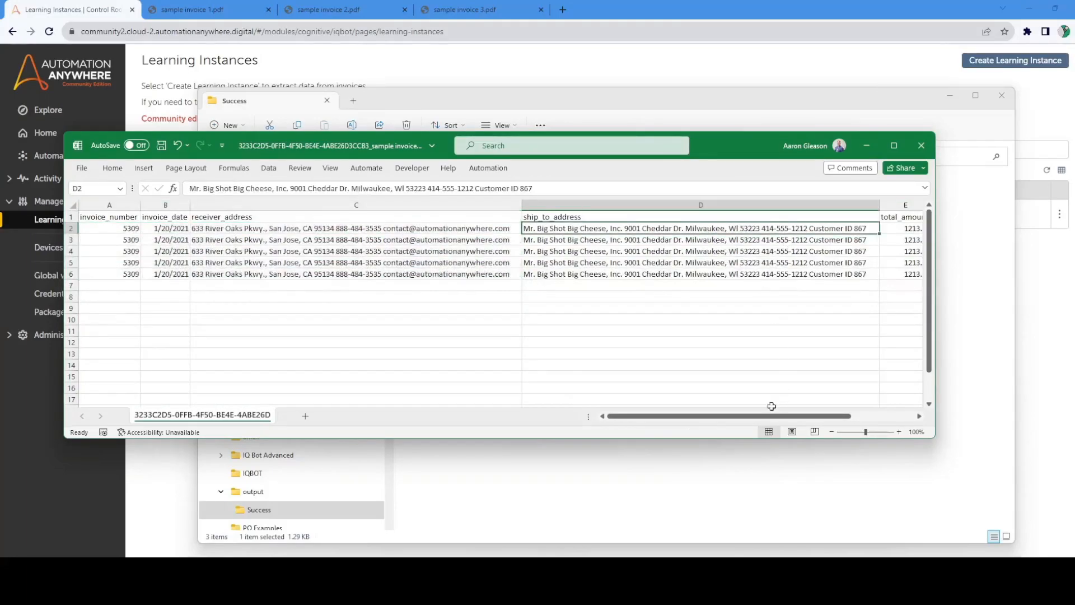
left_click_drag(728, 416, 792, 416)
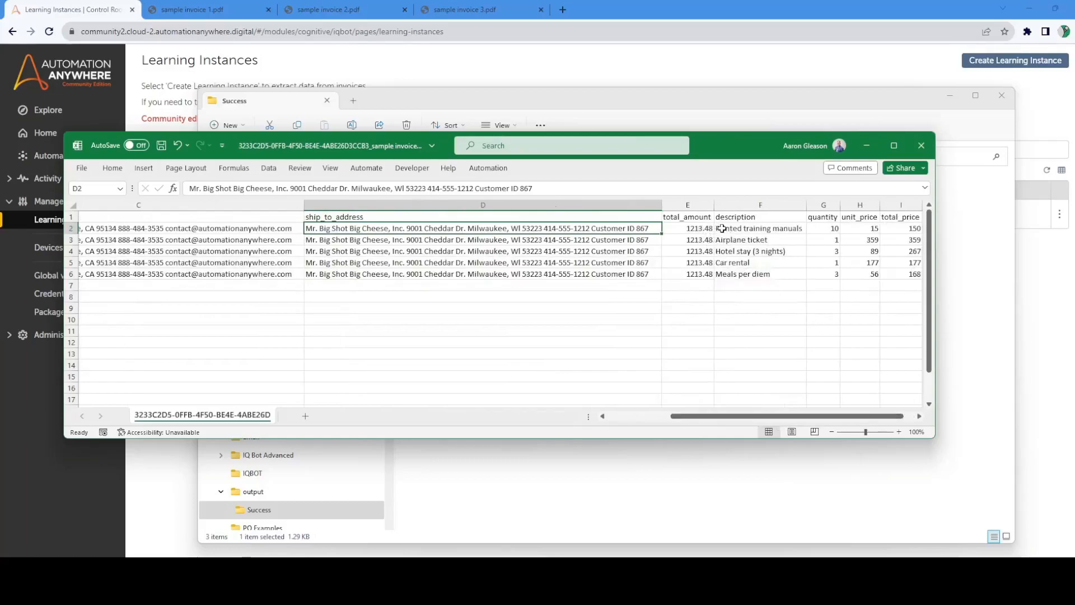
left_click_drag(722, 228, 896, 276)
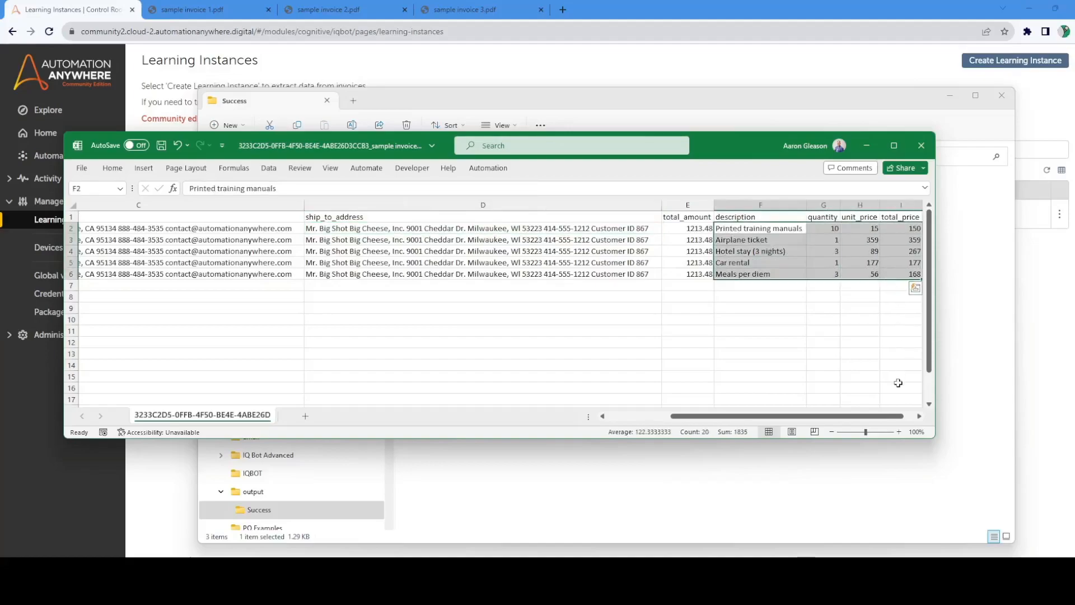